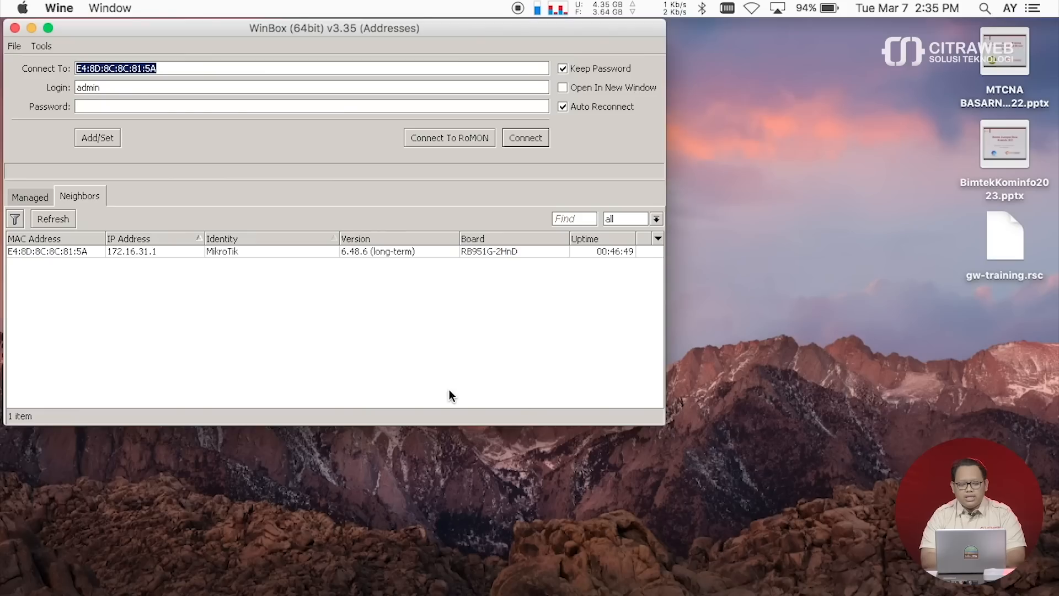
- Log in to the MikroTik router from the neighbors list and open the DHCP server leases
{"action": "left_click", "coordinate": [82, 251]}
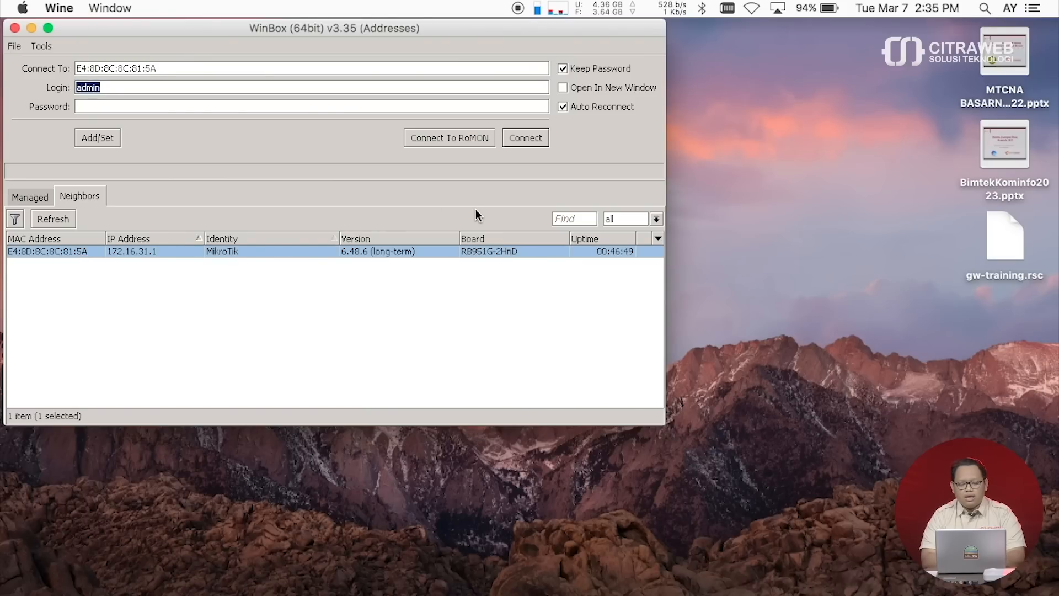
{"action": "left_click", "coordinate": [527, 142]}
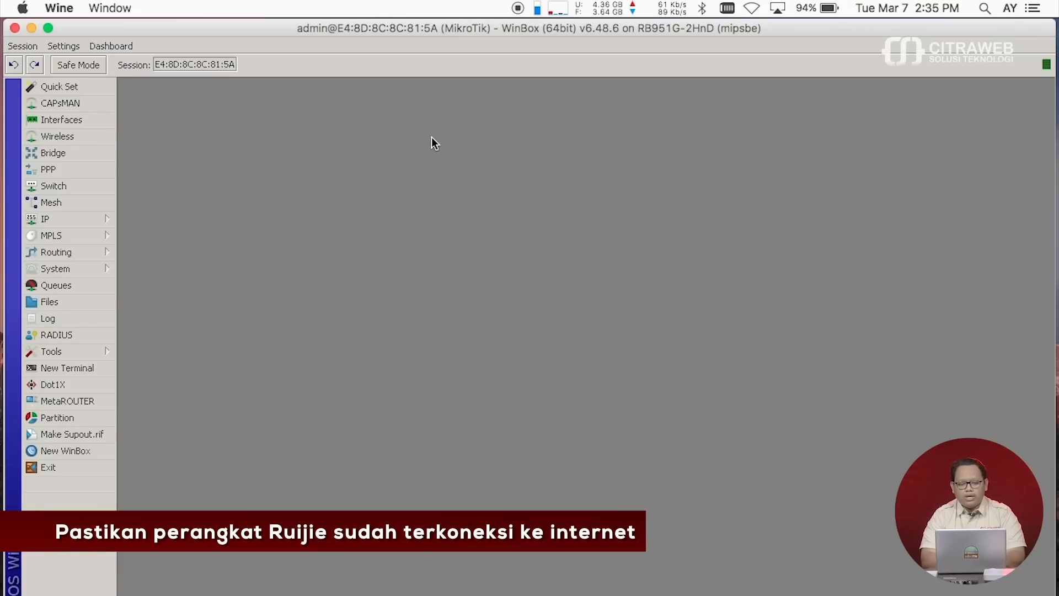
{"action": "left_click", "coordinate": [79, 220]}
{"action": "left_click", "coordinate": [190, 317]}
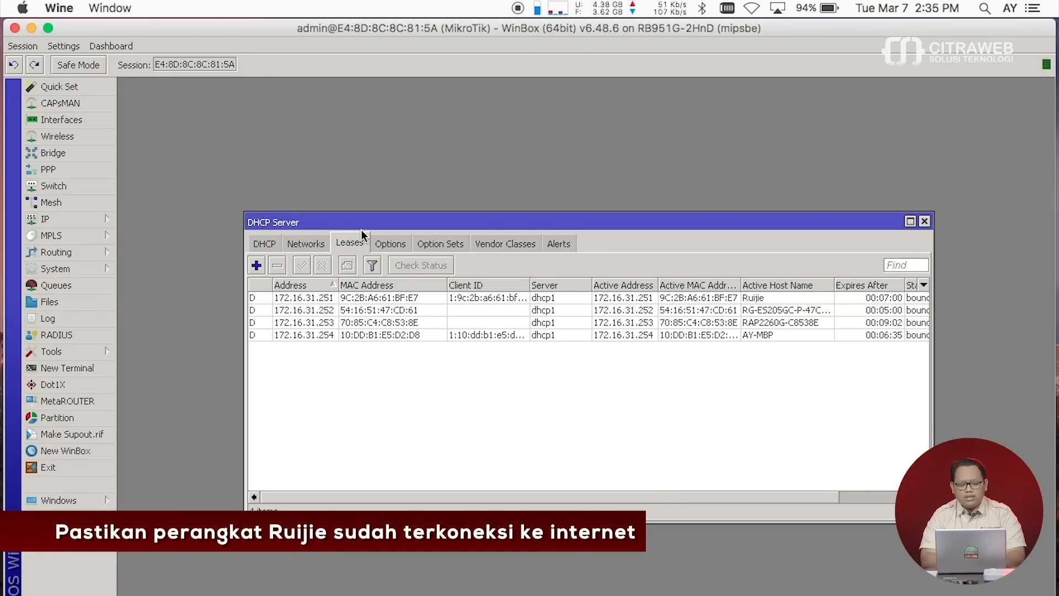
- Arrange the leases window and check the Ruijie leases at 172.16.31.251 and RAP2260G-C8538E
{"action": "left_click_drag", "start_coordinate": [356, 219], "coordinate": [261, 104]}
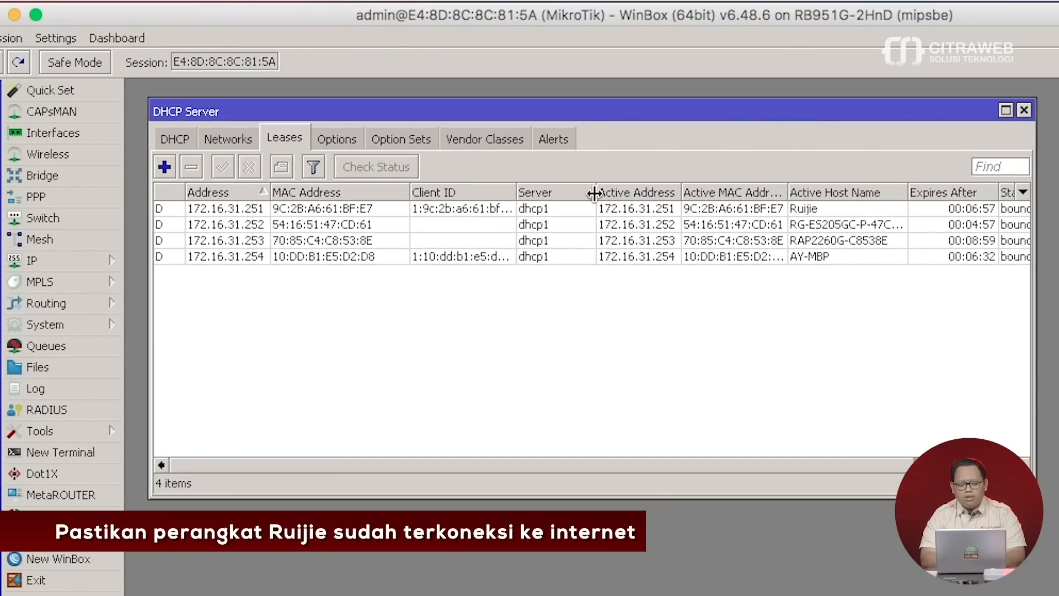
{"action": "left_click_drag", "start_coordinate": [594, 193], "coordinate": [467, 194]}
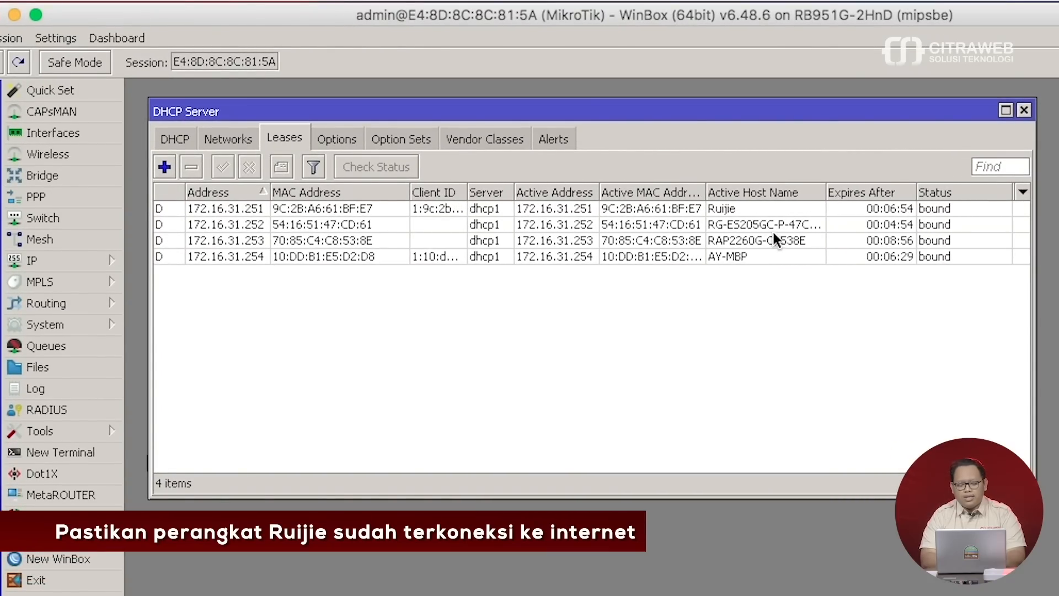
{"action": "left_click", "coordinate": [780, 208]}
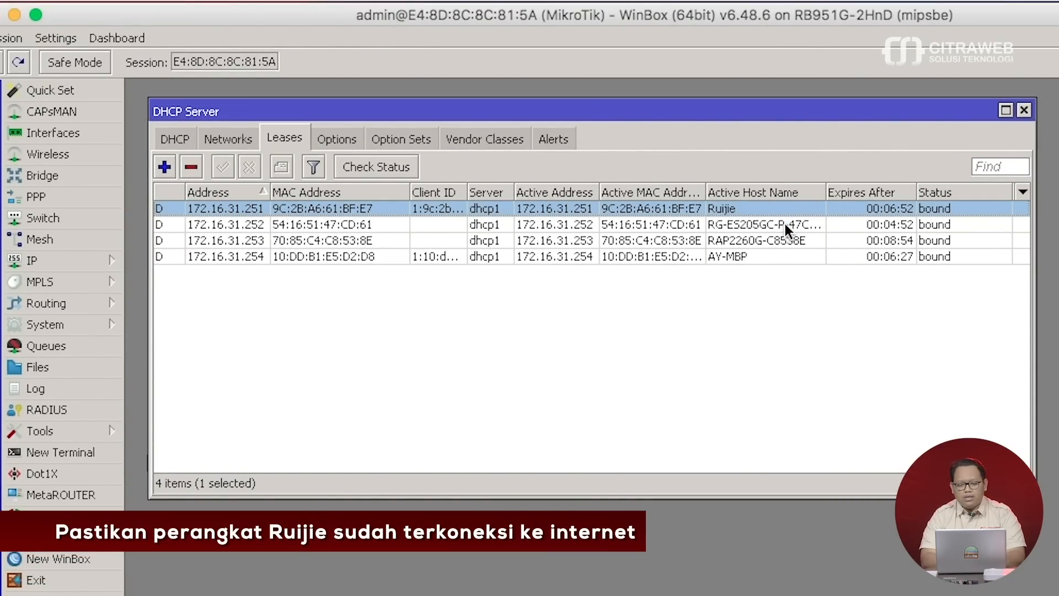
{"action": "left_click_drag", "start_coordinate": [826, 193], "coordinate": [861, 194]}
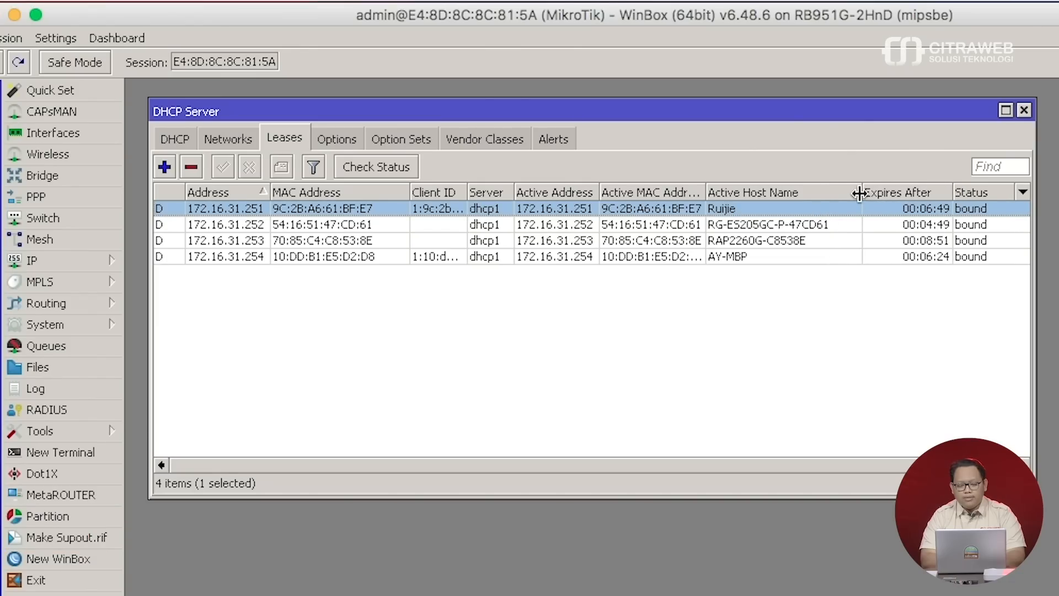
{"action": "left_click", "coordinate": [805, 240]}
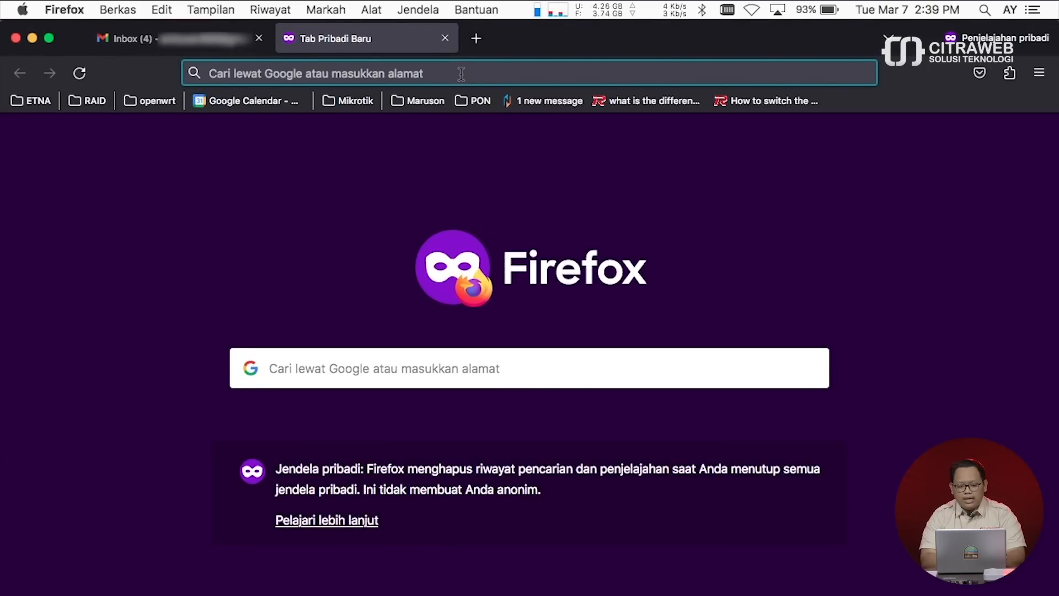
- Go to cloud.ruijienetworks.com and bring up its Sign up registration page
{"action": "left_click", "coordinate": [461, 74]}
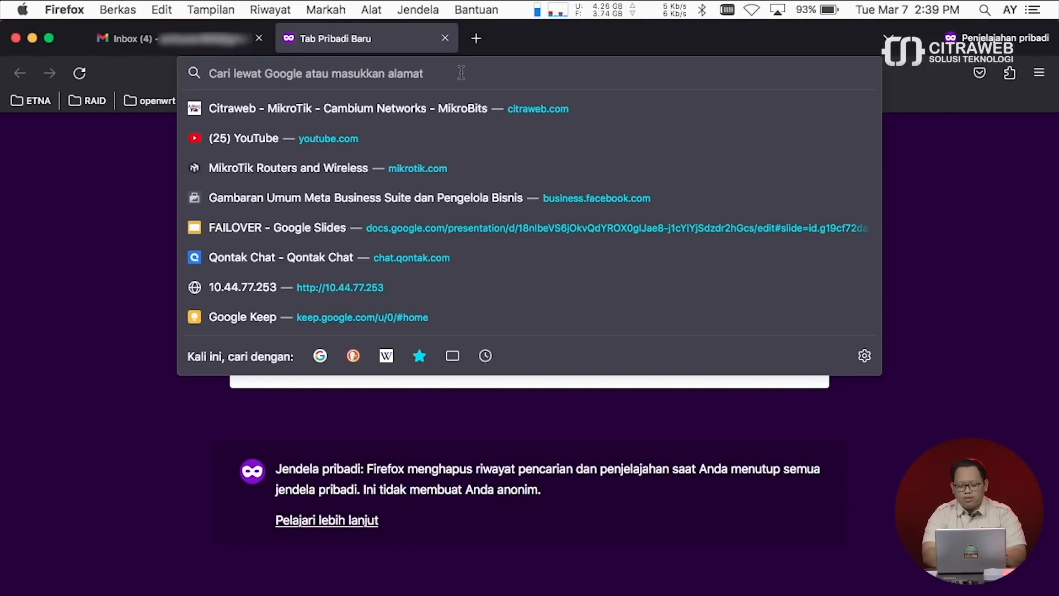
{"action": "type", "text": "cloud"}
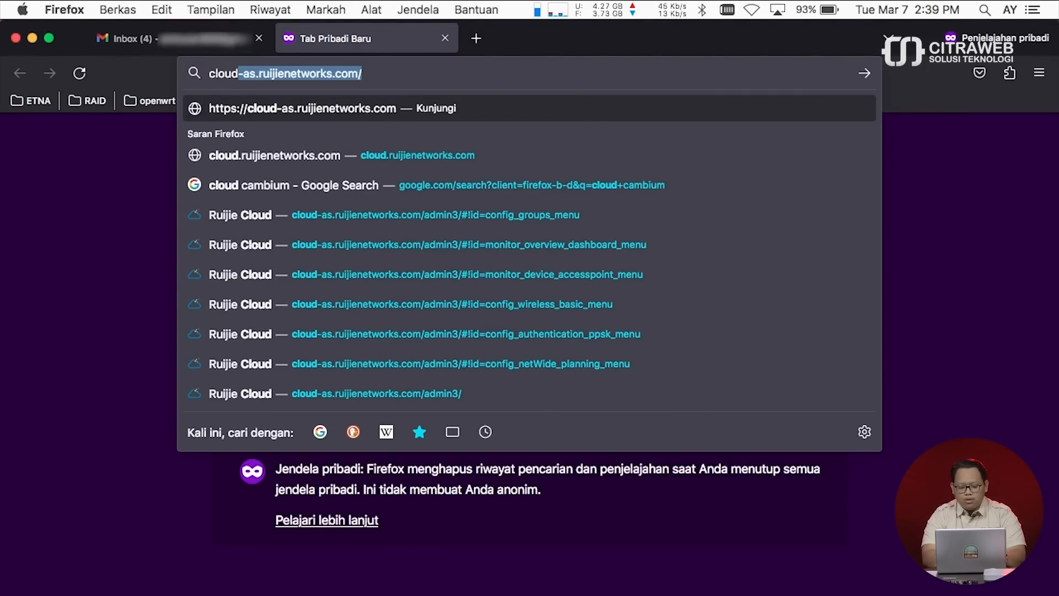
{"action": "type", "text": "."}
{"action": "left_click", "coordinate": [446, 216]}
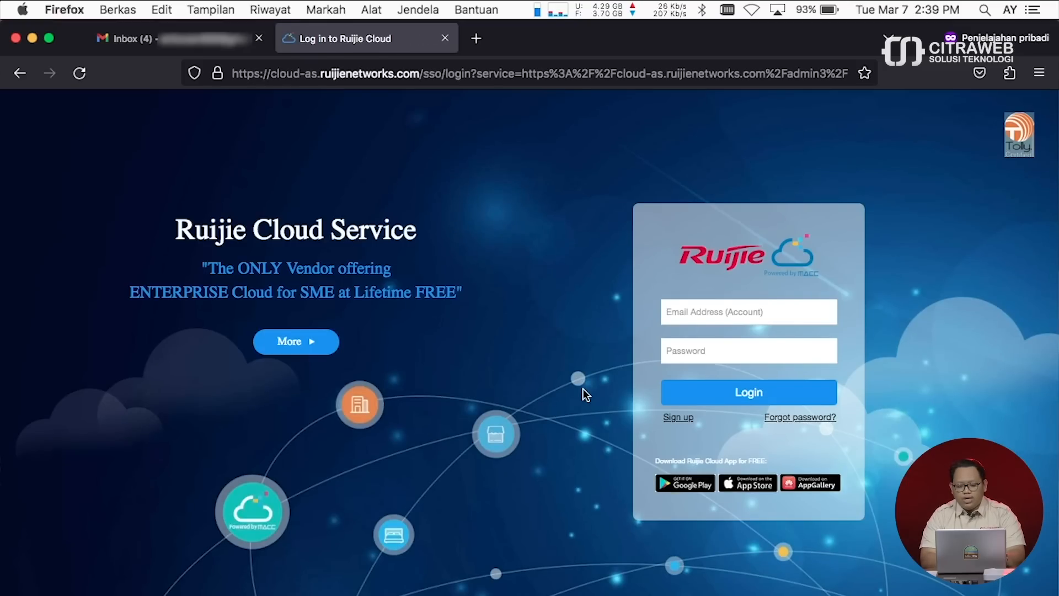
{"action": "left_click", "coordinate": [682, 422]}
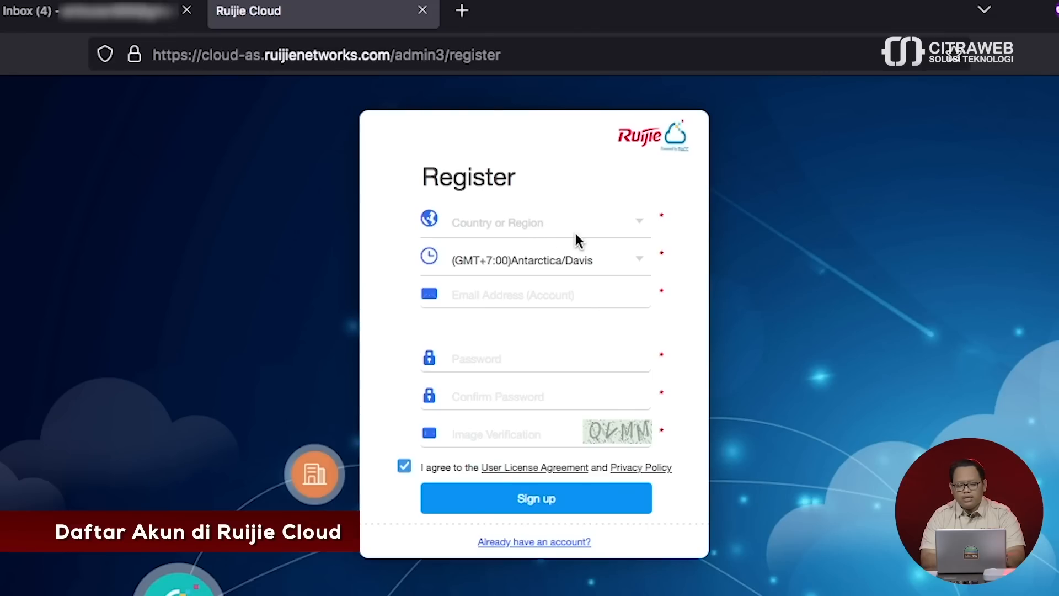
- Set the country to Indonesia and the time zone to (GMT+7:00) Asia/Jakarta
{"action": "left_click", "coordinate": [571, 224]}
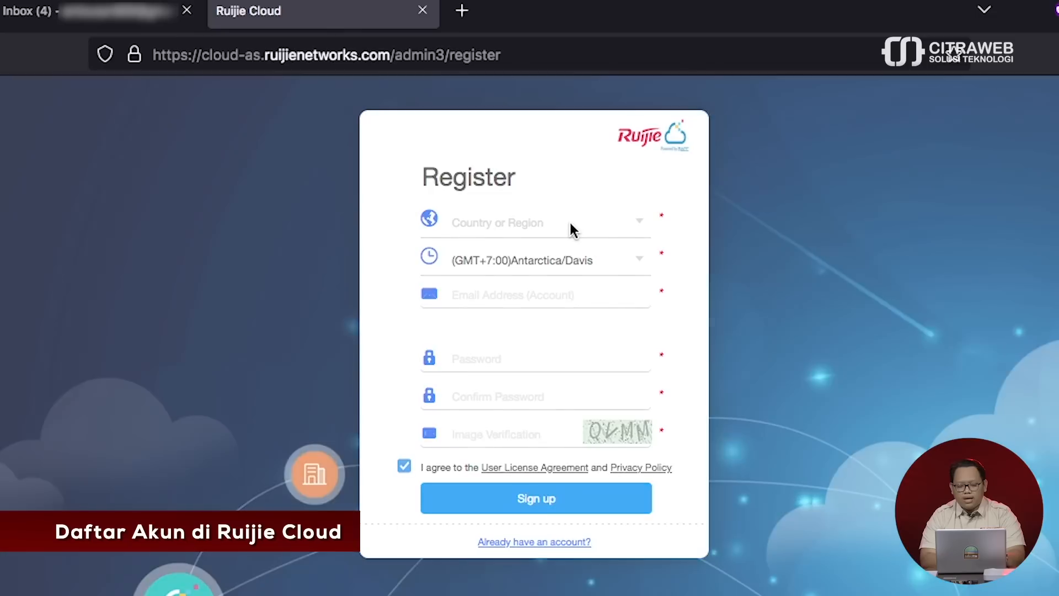
{"action": "left_click", "coordinate": [528, 504]}
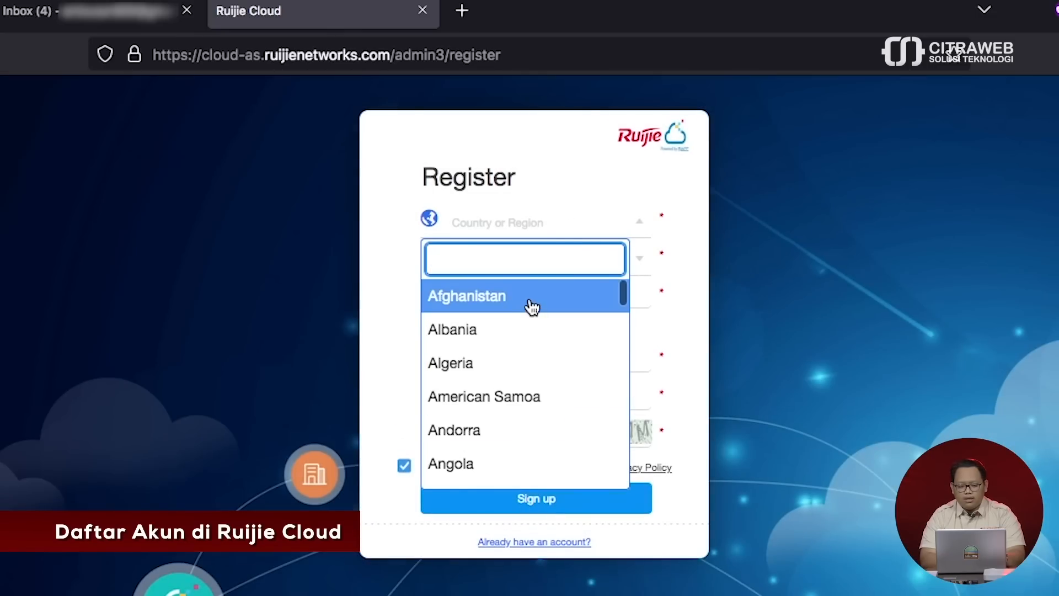
{"action": "type", "text": "indo"}
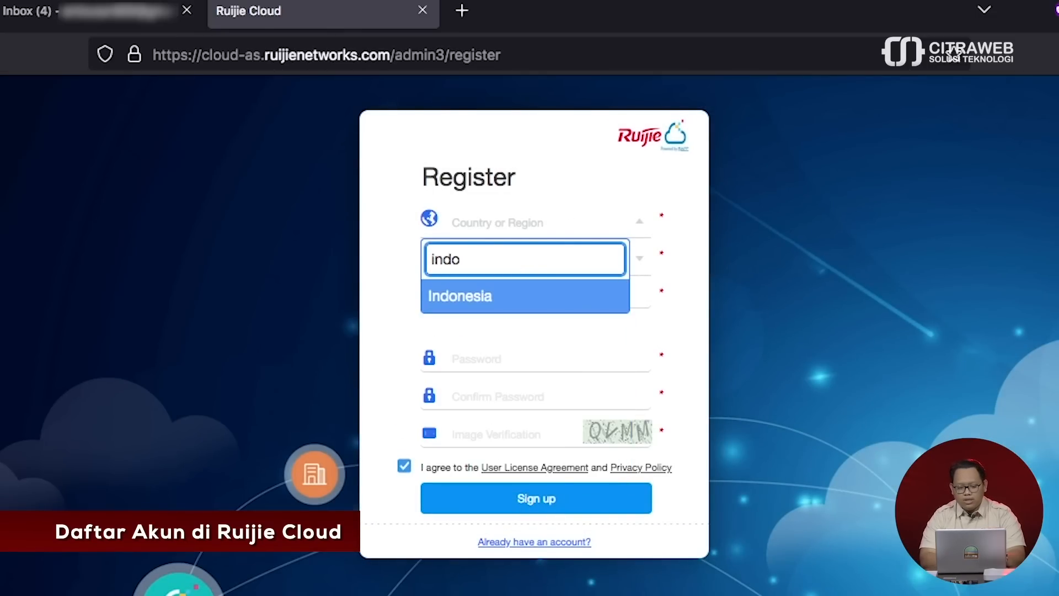
{"action": "left_click", "coordinate": [527, 301]}
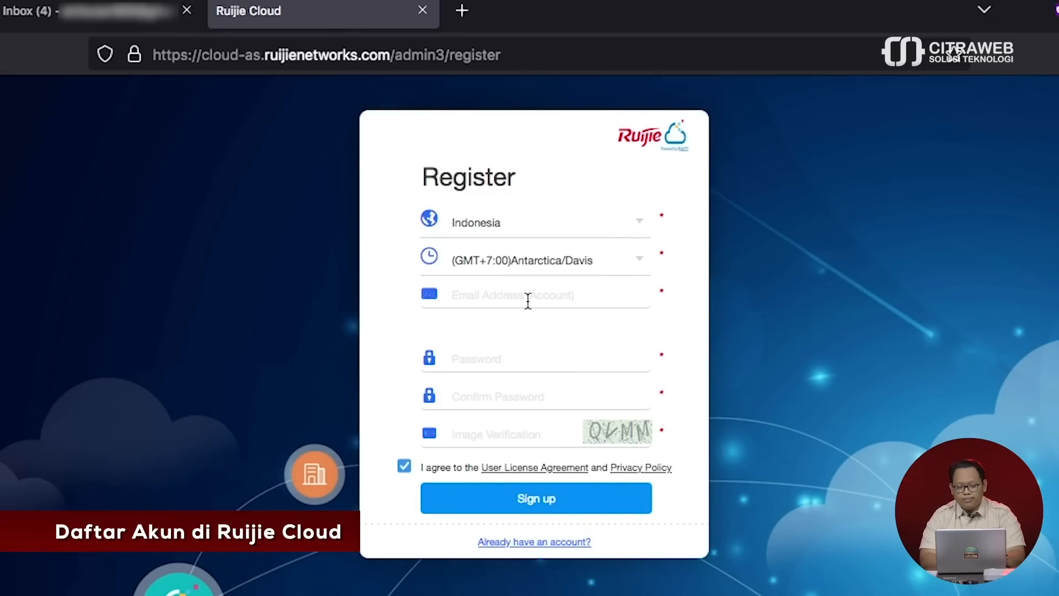
{"action": "left_click", "coordinate": [609, 261]}
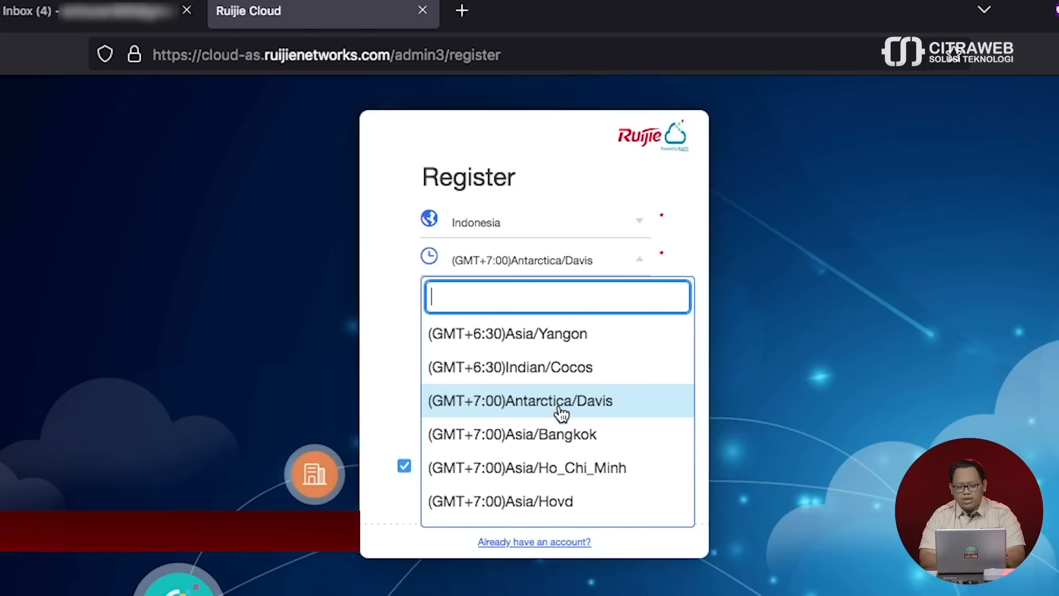
{"action": "scroll", "coordinate": [561, 414], "scroll_direction": "down", "scroll_amount": 3}
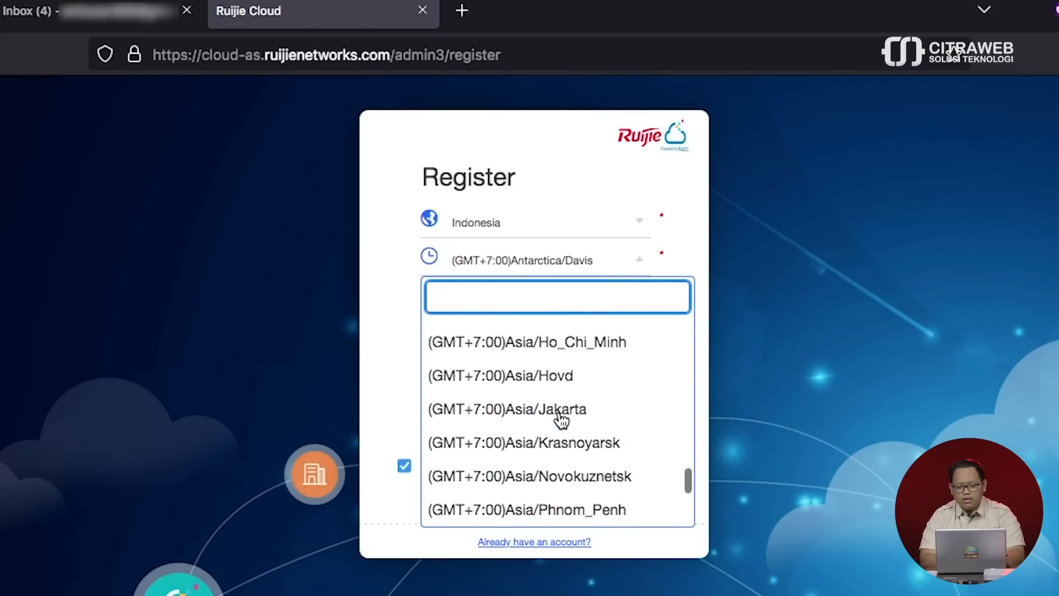
{"action": "scroll", "coordinate": [561, 421], "scroll_direction": "down", "scroll_amount": 1}
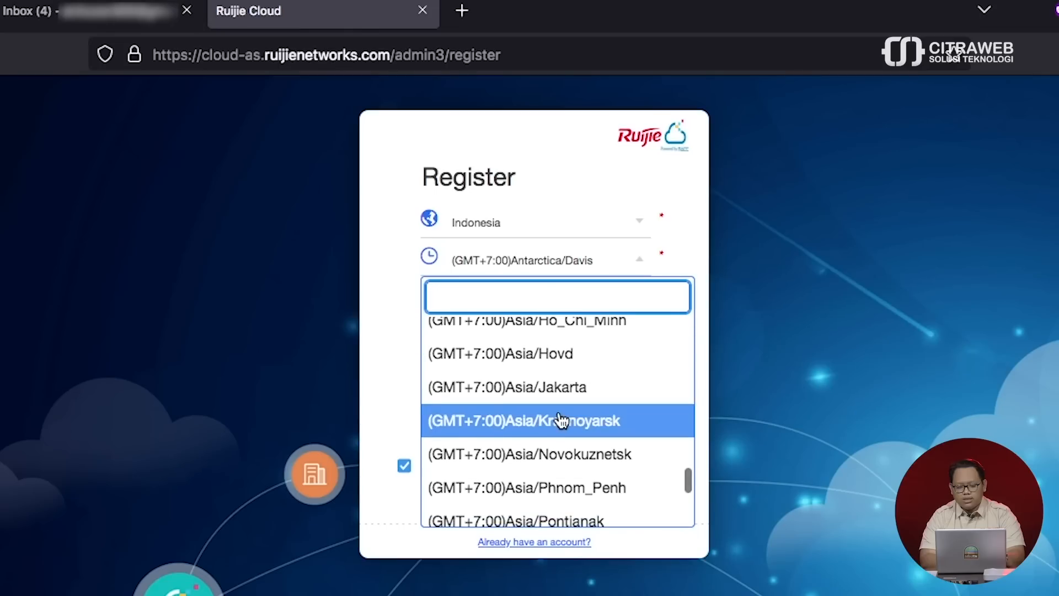
{"action": "left_click", "coordinate": [538, 378]}
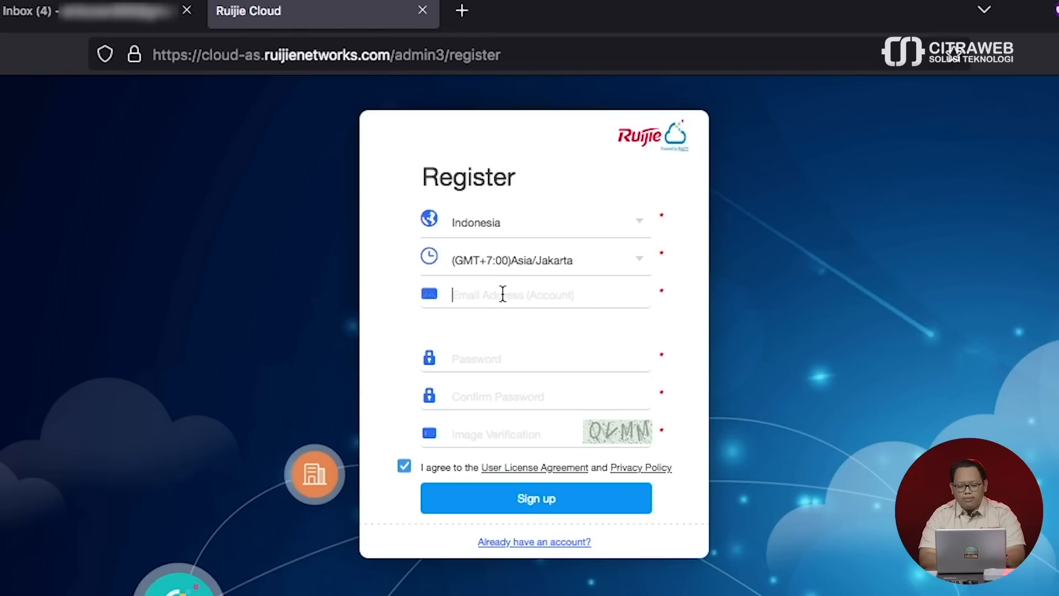
- Paste in the saved account e-mail address and begin entering the account password
{"action": "key", "text": "super+v"}
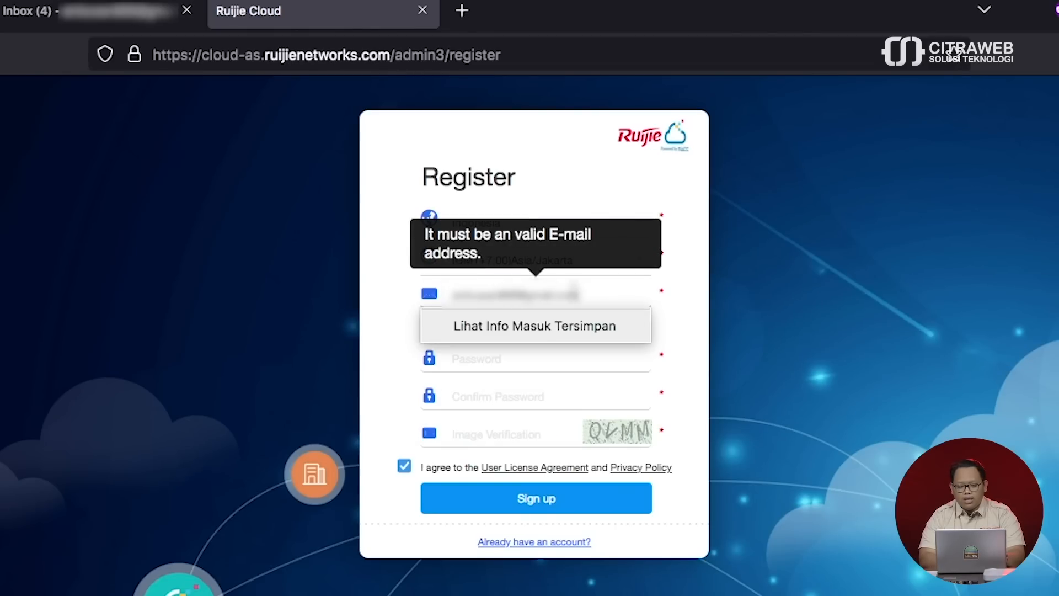
{"action": "left_click", "coordinate": [587, 294]}
{"action": "left_click", "coordinate": [517, 356]}
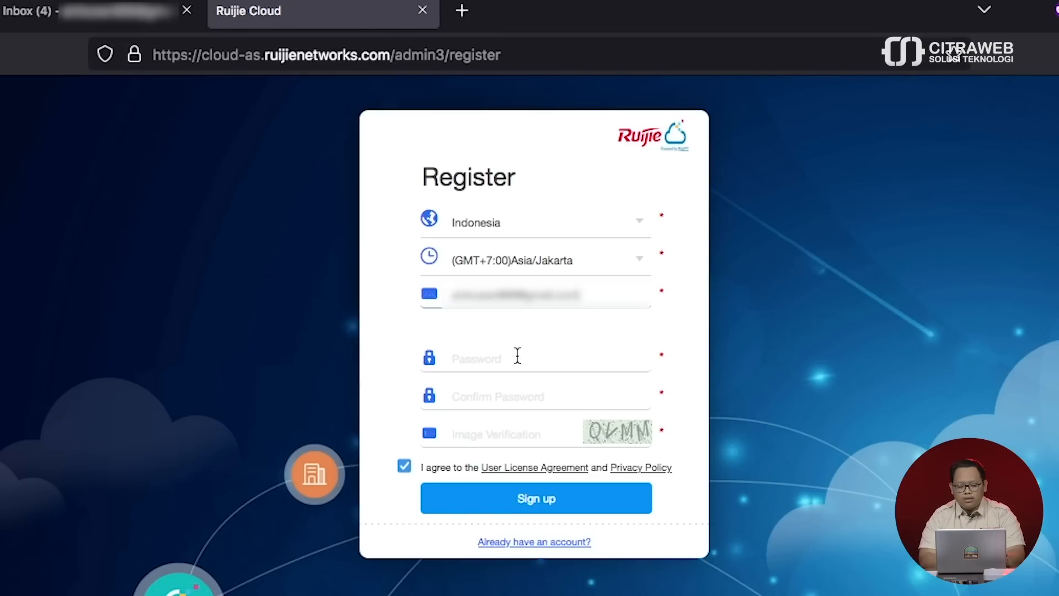
{"action": "left_click", "coordinate": [517, 355]}
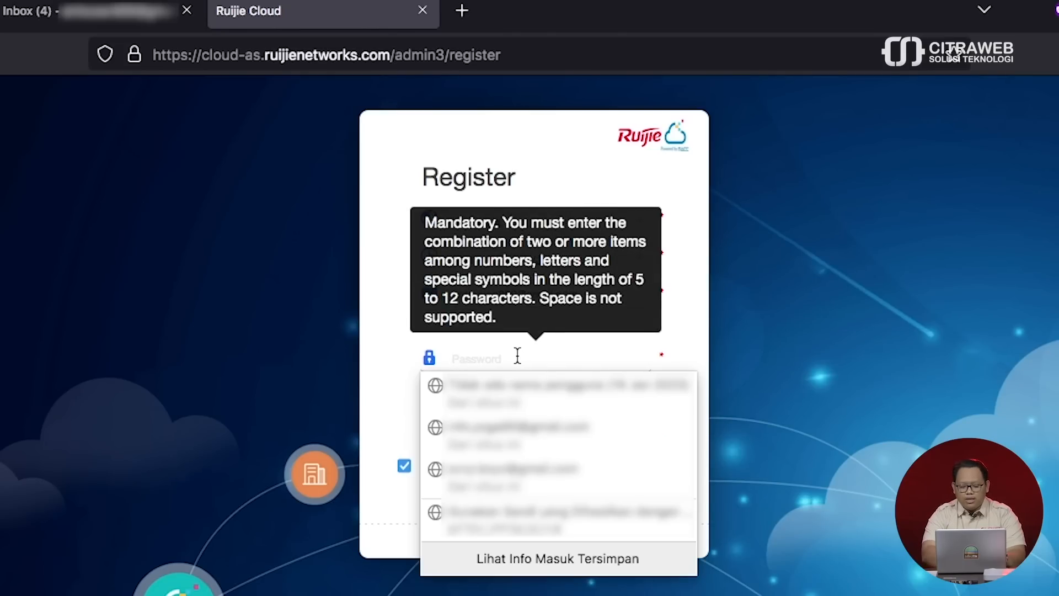
{"action": "type", "text": "•••••••"}
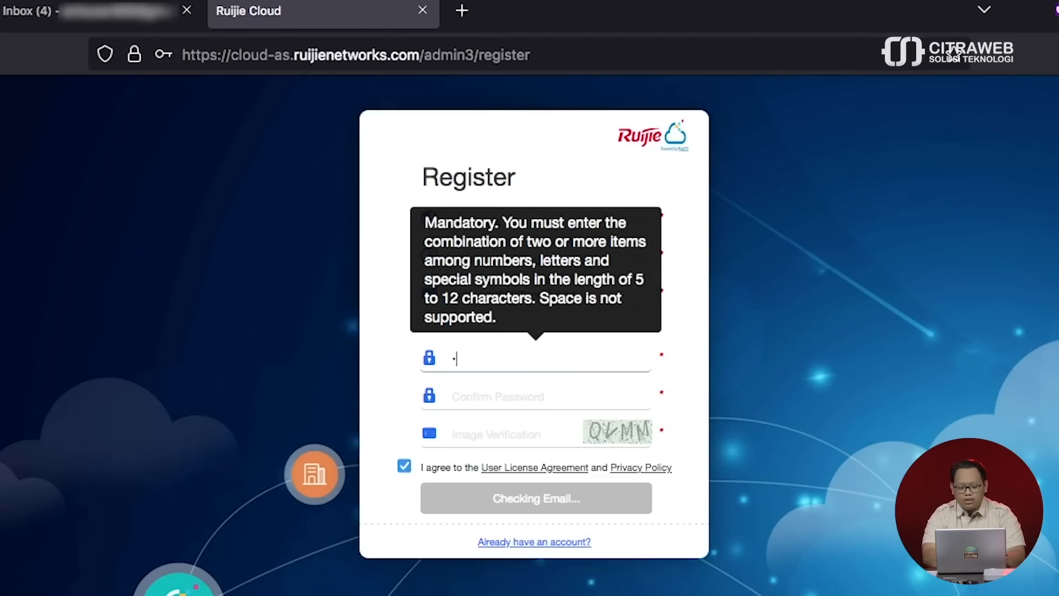
{"action": "type", "text": "•"}
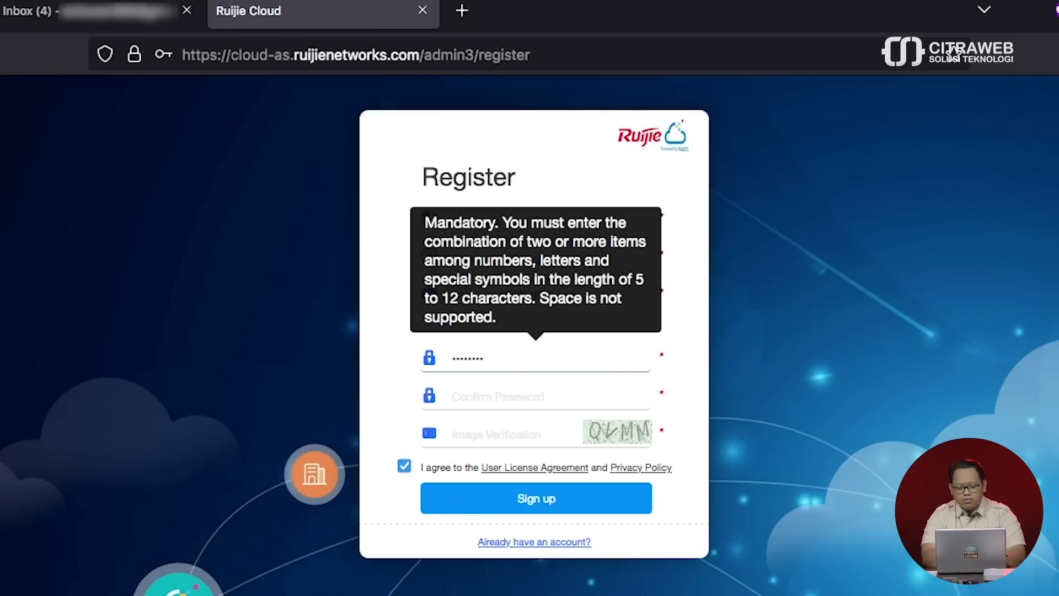
{"action": "type", "text": "••"}
- Fill in the password confirmation and a first image verification code
{"action": "left_click", "coordinate": [500, 396]}
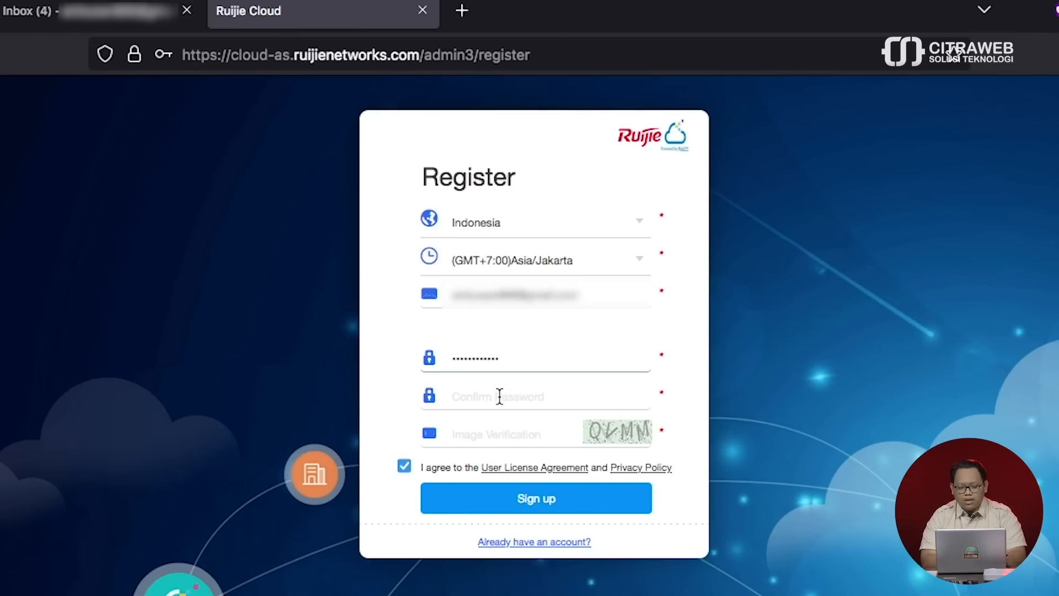
{"action": "type", "text": "•"}
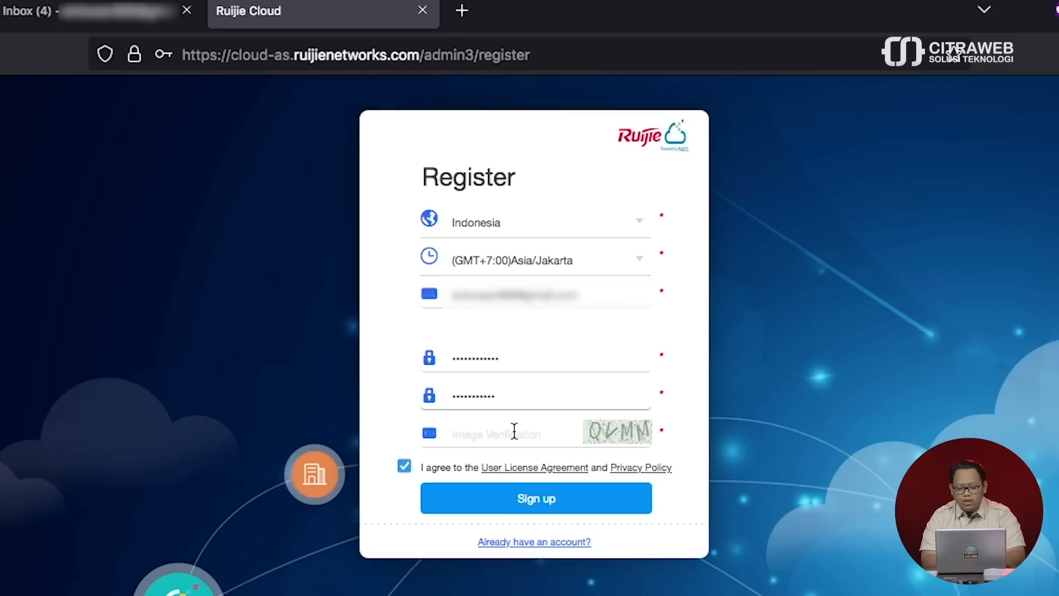
{"action": "left_click", "coordinate": [537, 436]}
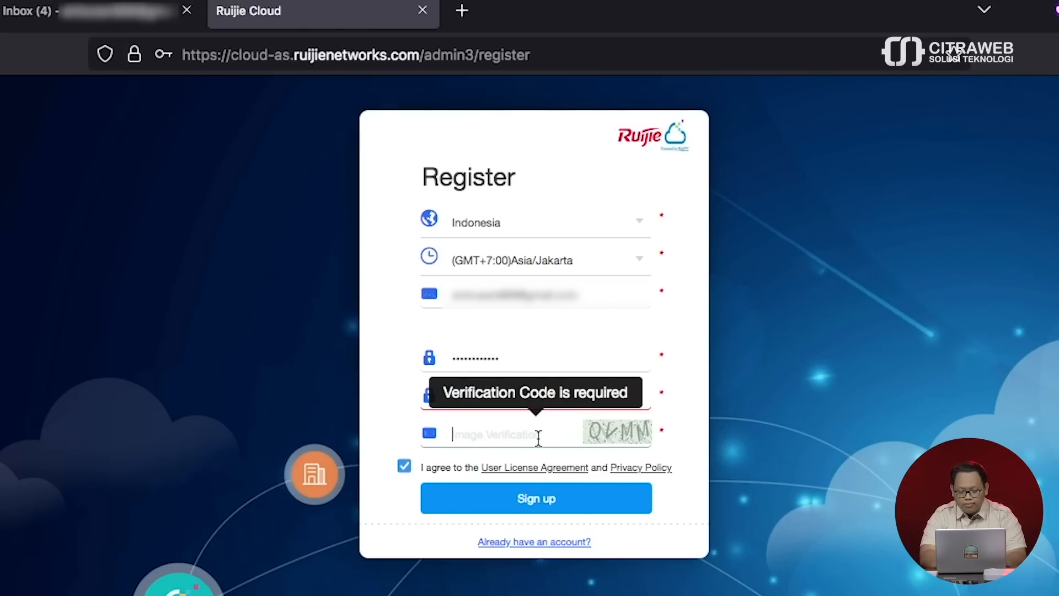
{"action": "type", "text": "OV"}
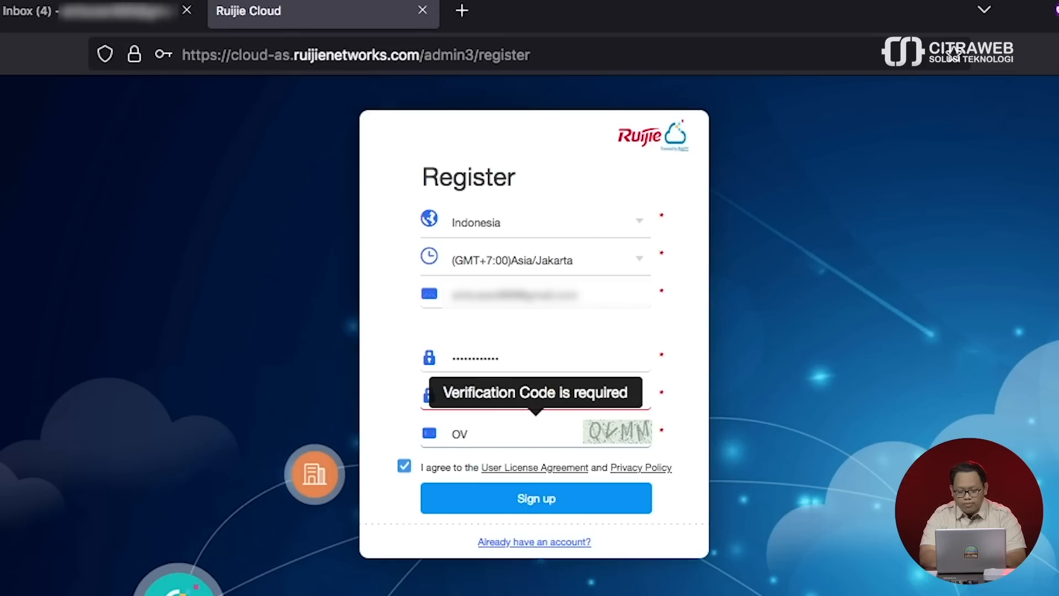
{"action": "type", "text": "MM"}
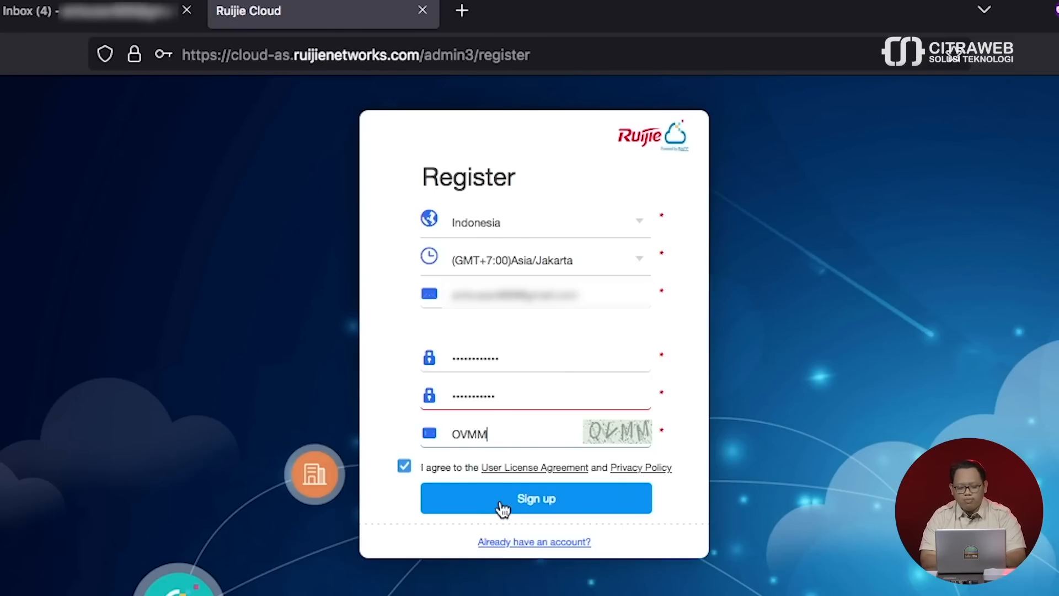
- Retype the confirmation password, correct the image verification code, and resubmit until registration succeeds
{"action": "double_click", "coordinate": [520, 394]}
{"action": "type", "text": "•••"}
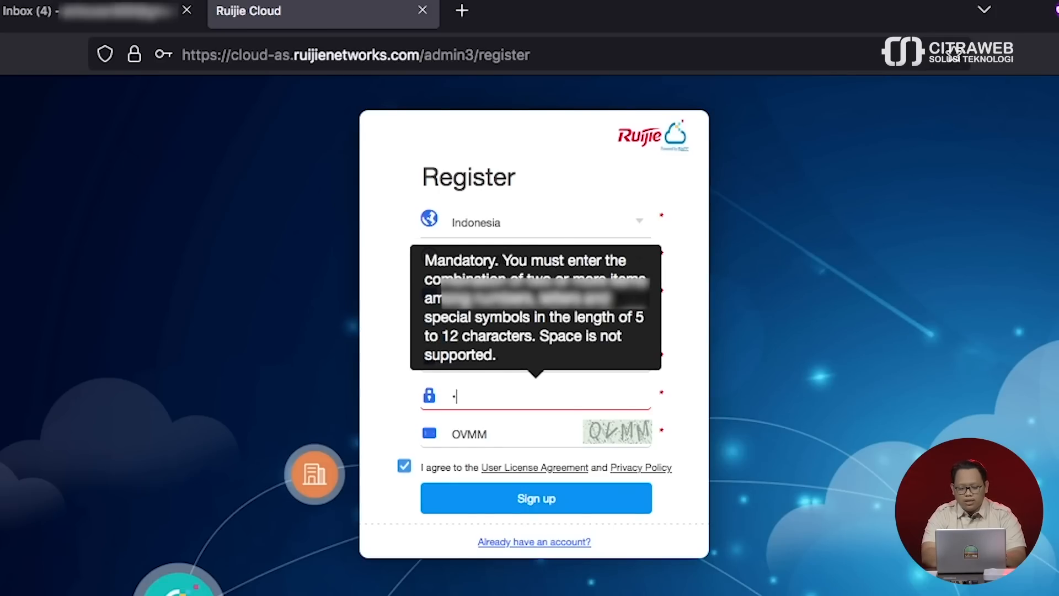
{"action": "type", "text": "•••••"}
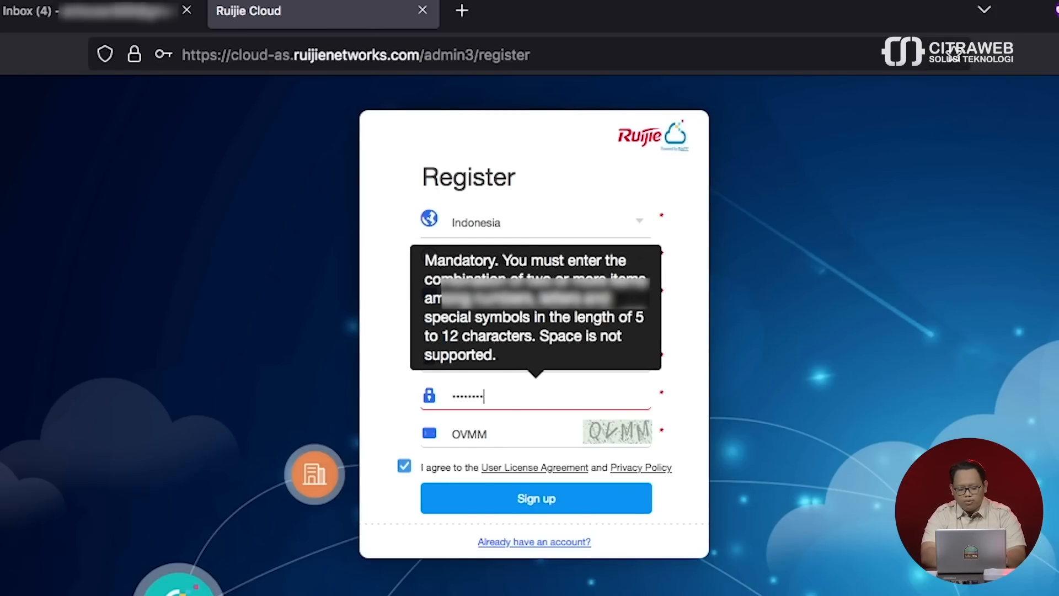
{"action": "type", "text": "••"}
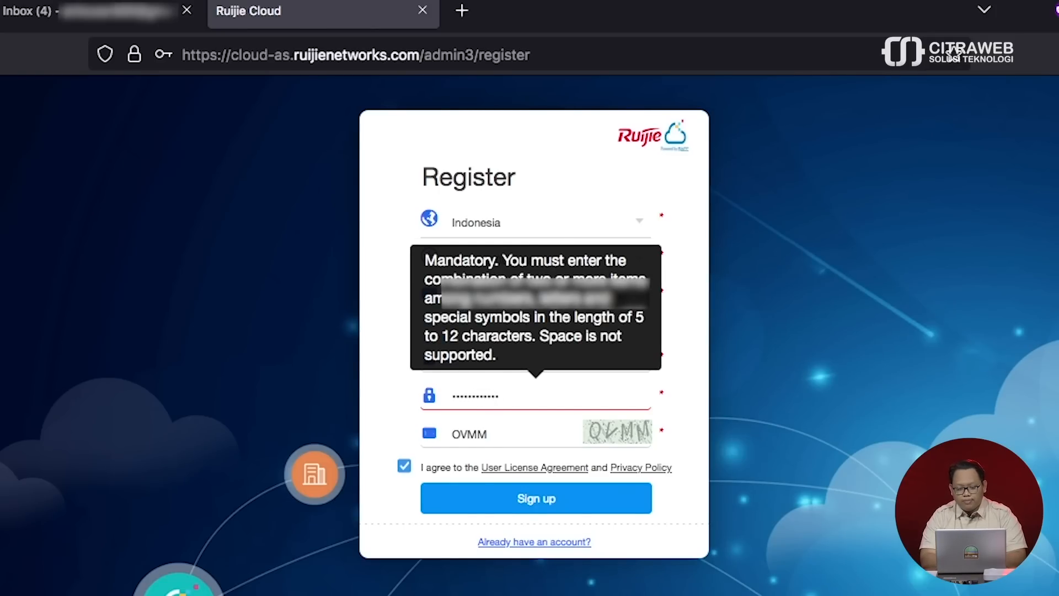
{"action": "left_click", "coordinate": [528, 498]}
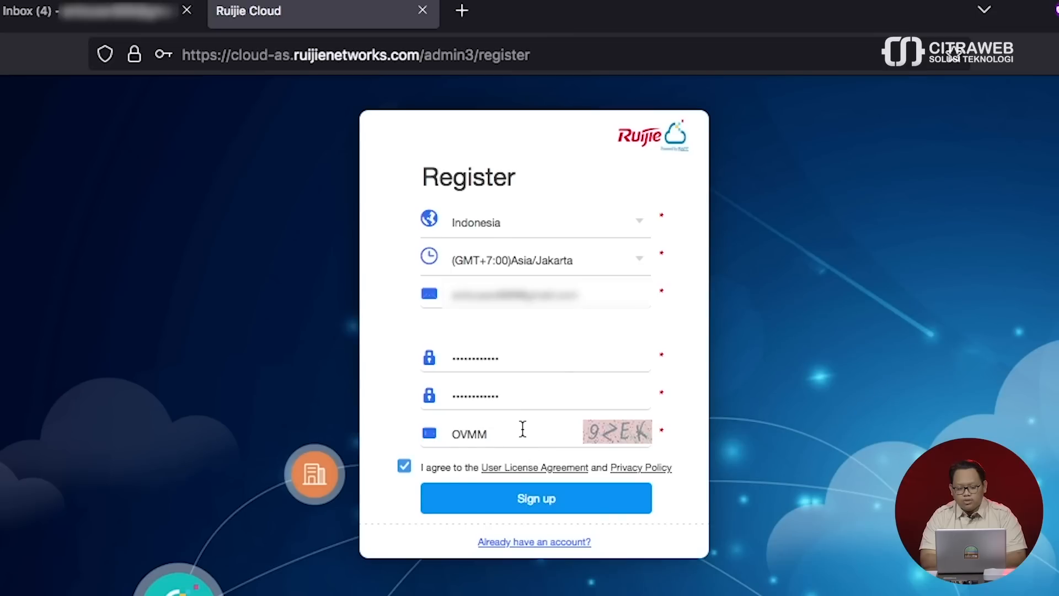
{"action": "double_click", "coordinate": [522, 428]}
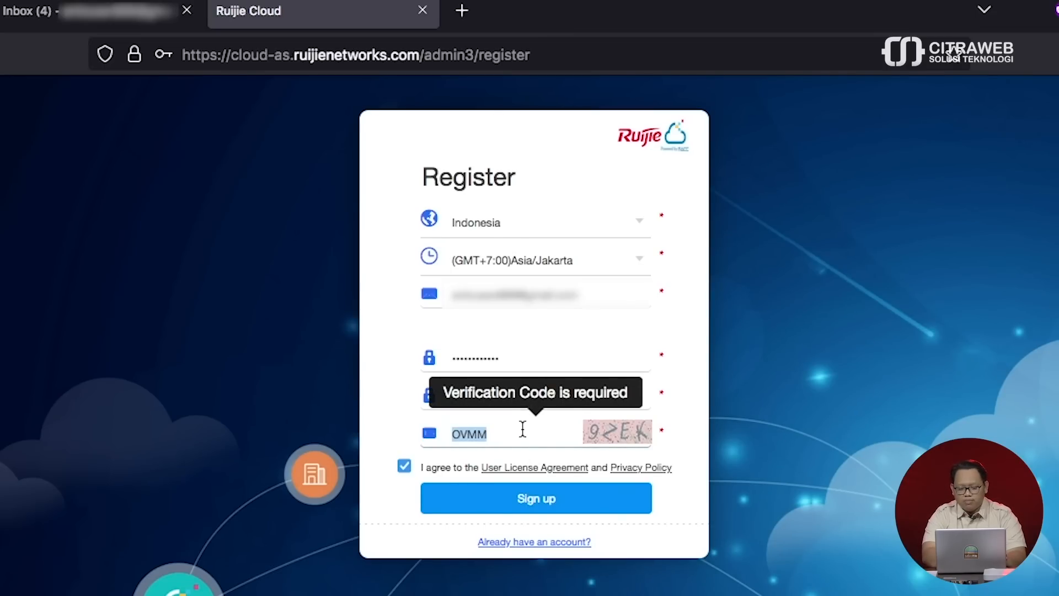
{"action": "type", "text": "9ZEK"}
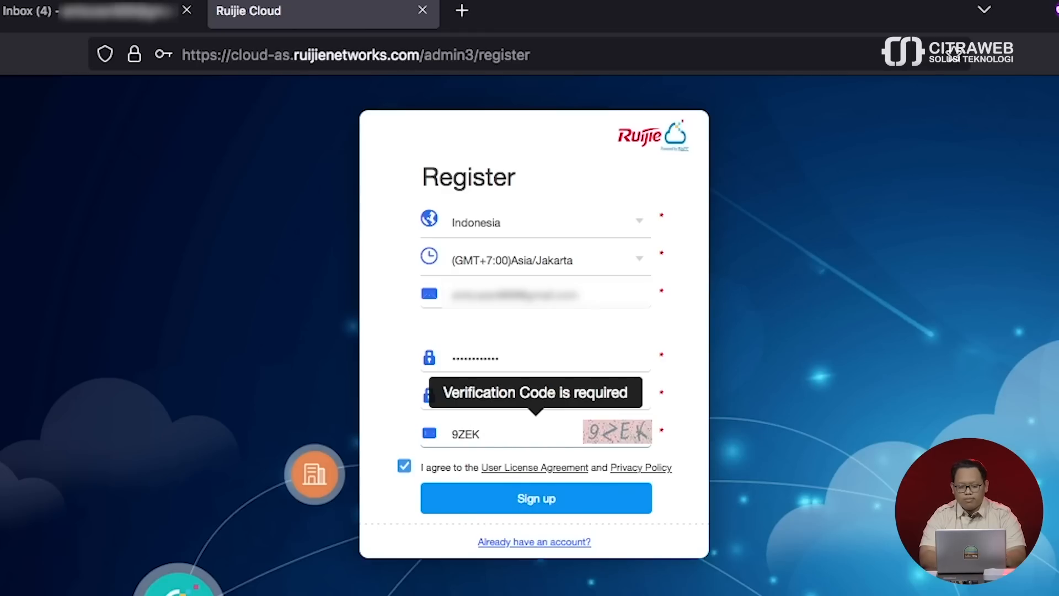
{"action": "left_click", "coordinate": [543, 499]}
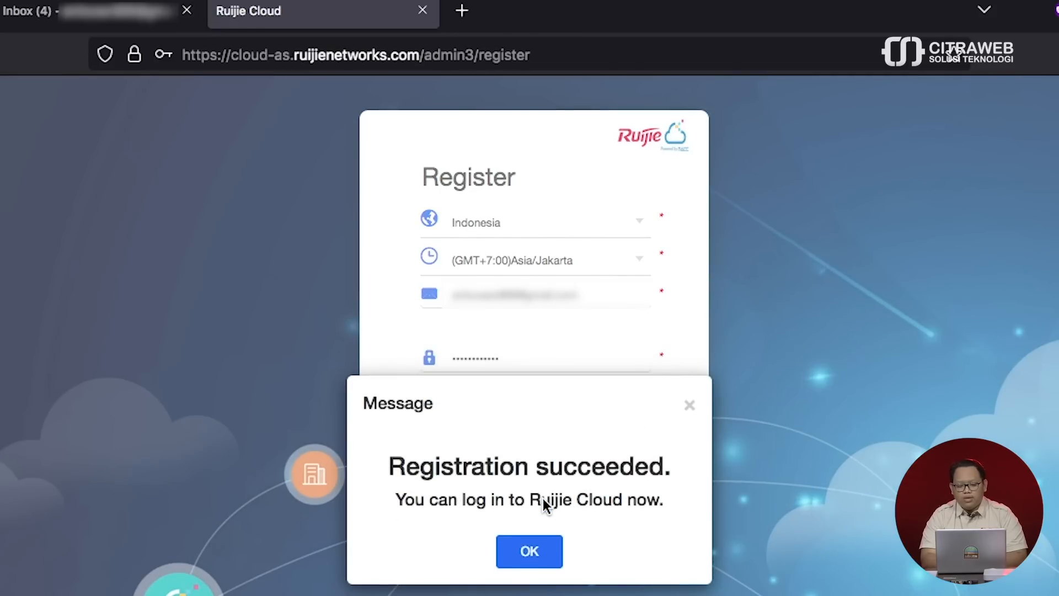
- Acknowledge the registration success, dismiss the new-version and demo-project notices, then switch to Gmail
{"action": "left_click", "coordinate": [534, 552]}
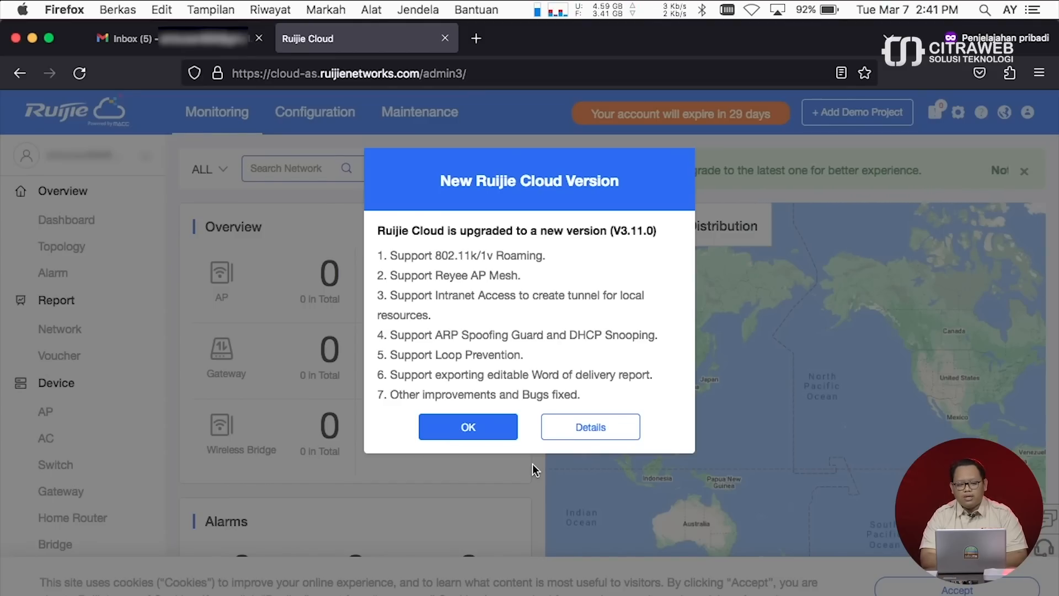
{"action": "left_click", "coordinate": [503, 428]}
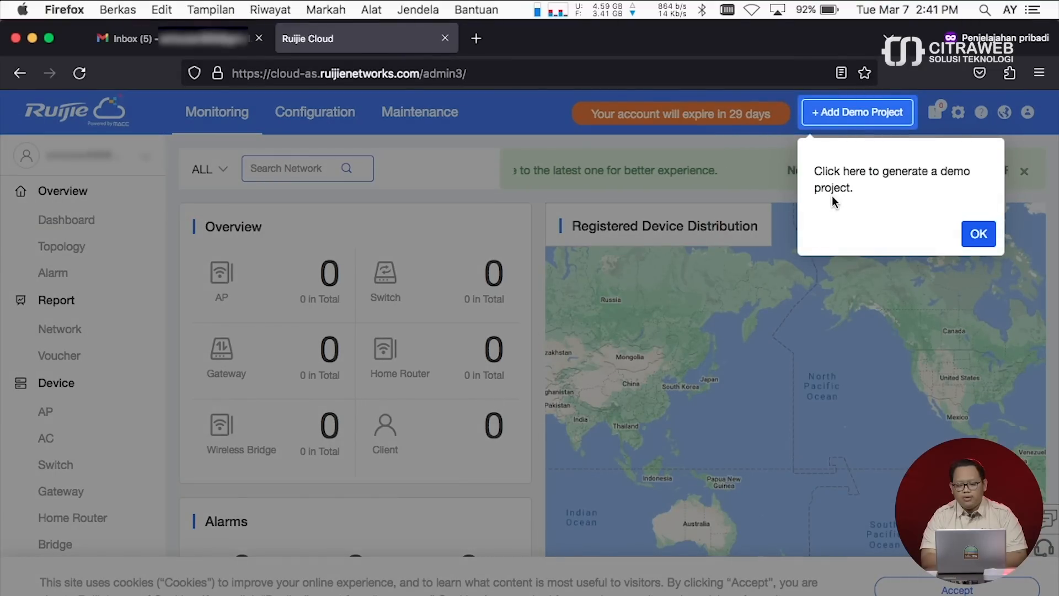
{"action": "left_click", "coordinate": [977, 237]}
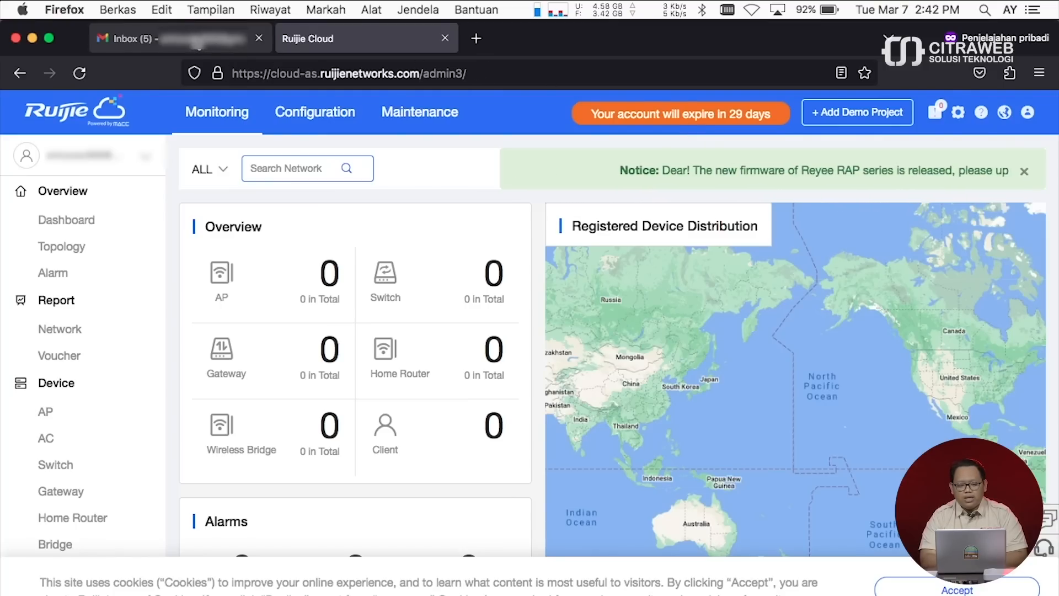
{"action": "left_click", "coordinate": [198, 40]}
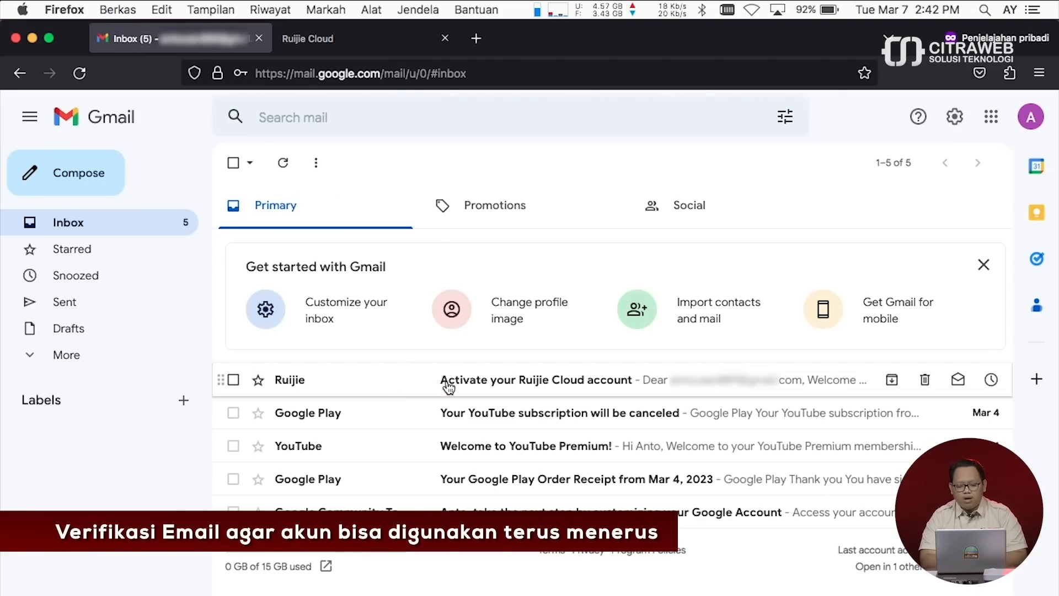
- Open the 'Activate your Ruijie Cloud account' e-mail and follow its activation link
{"action": "left_click", "coordinate": [448, 386]}
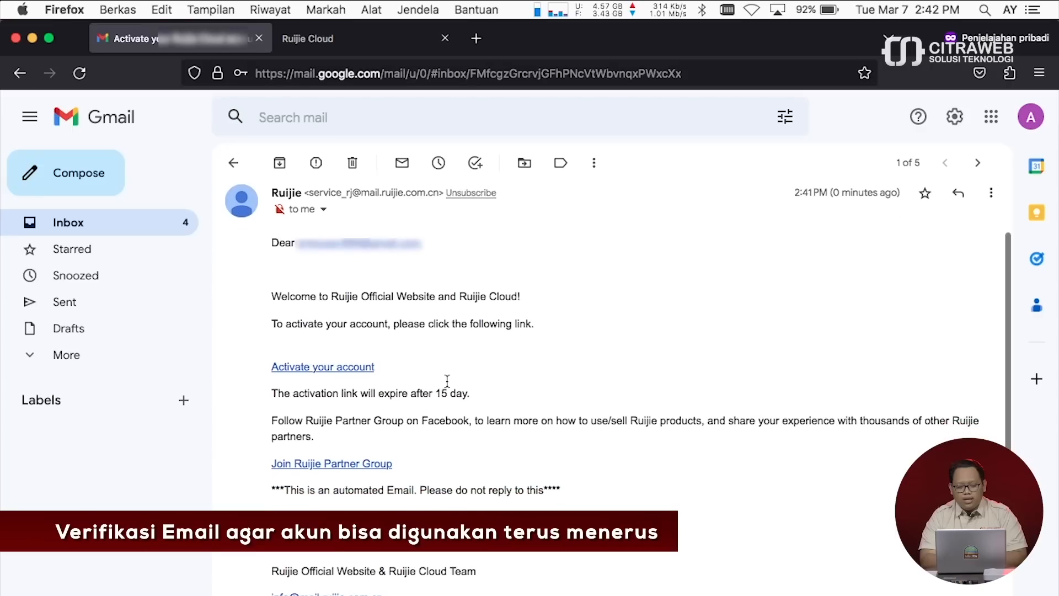
{"action": "scroll", "coordinate": [447, 380], "scroll_direction": "down", "scroll_amount": 2}
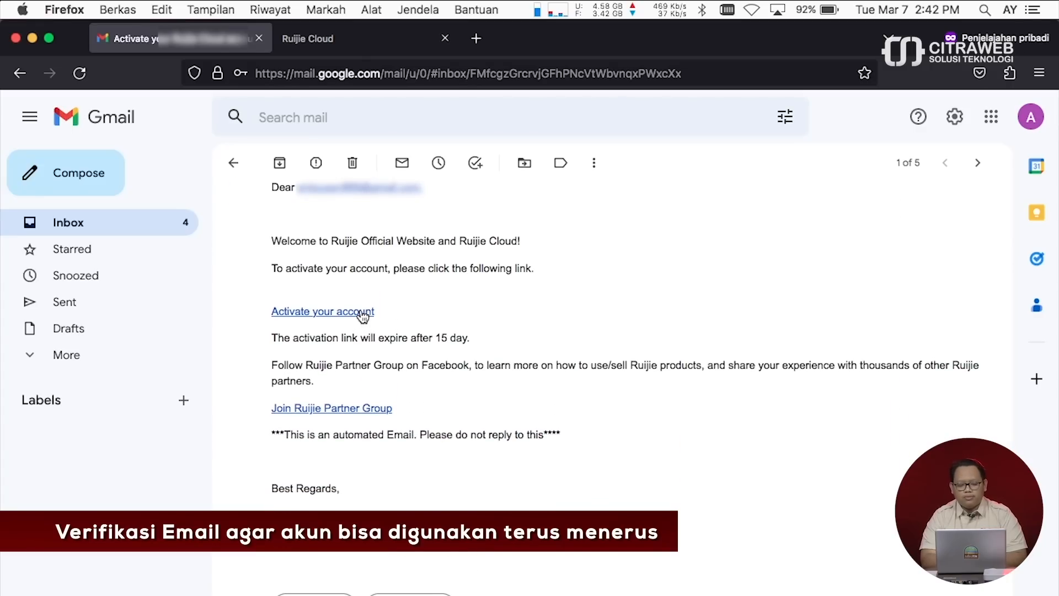
{"action": "left_click", "coordinate": [363, 312]}
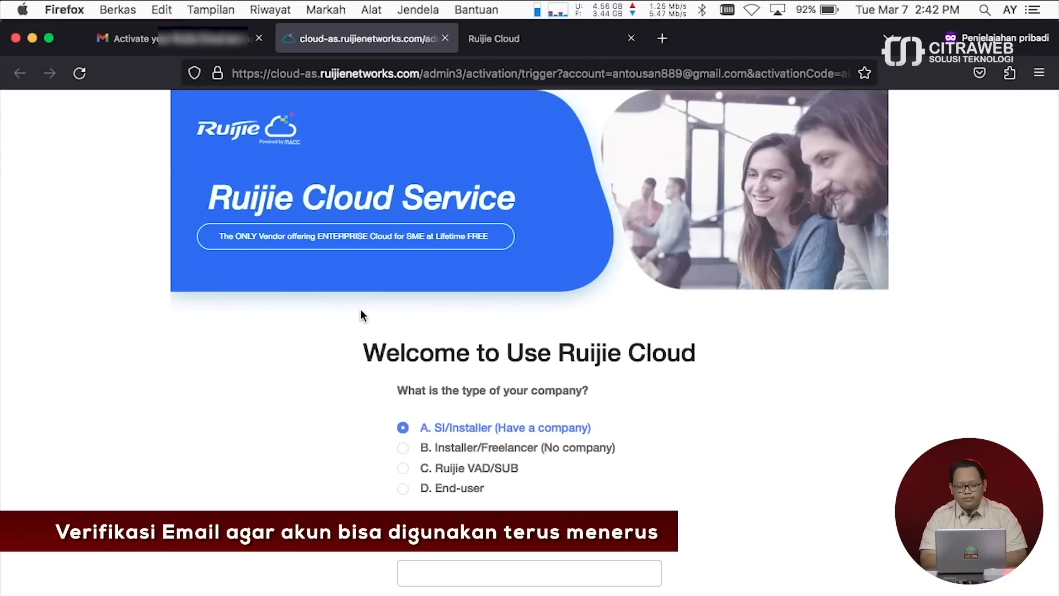
- Choose D. End-user, enter the phone number plus first and last name, and submit
{"action": "scroll", "coordinate": [340, 410], "scroll_direction": "down", "scroll_amount": 4}
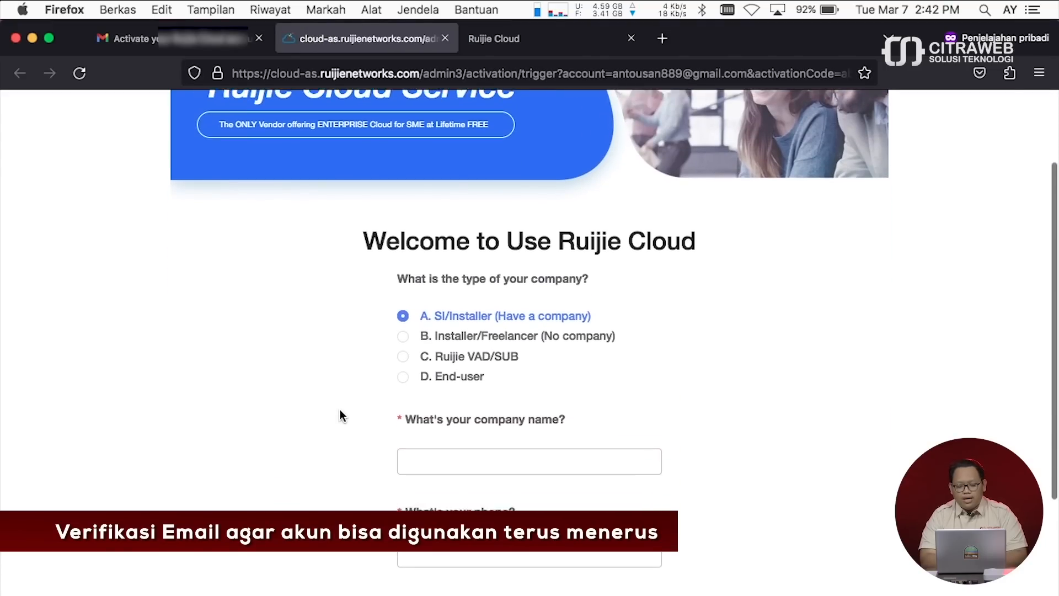
{"action": "scroll", "coordinate": [340, 414], "scroll_direction": "down", "scroll_amount": 4}
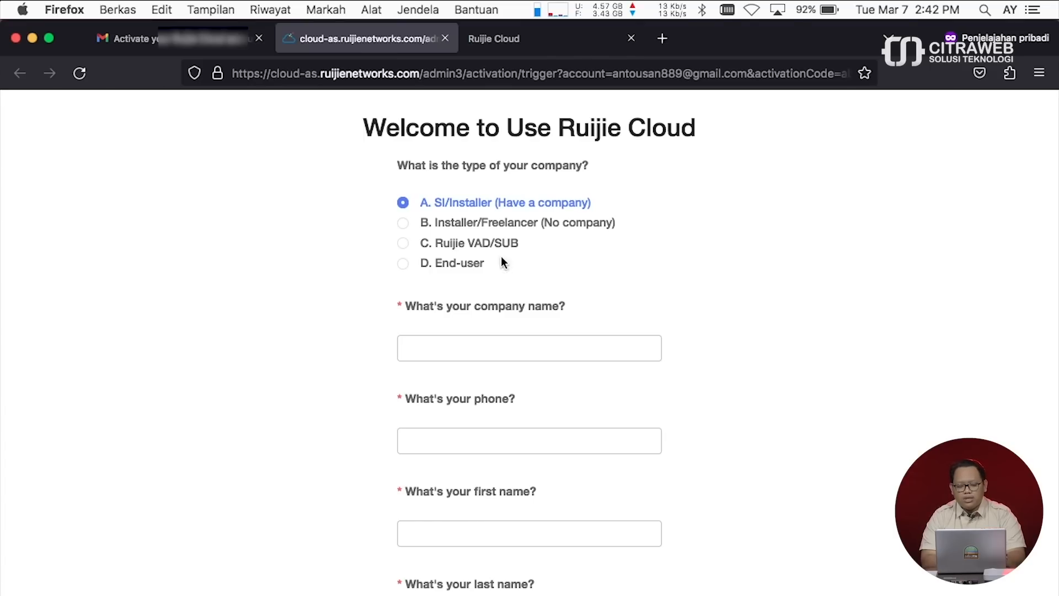
{"action": "left_click", "coordinate": [403, 263]}
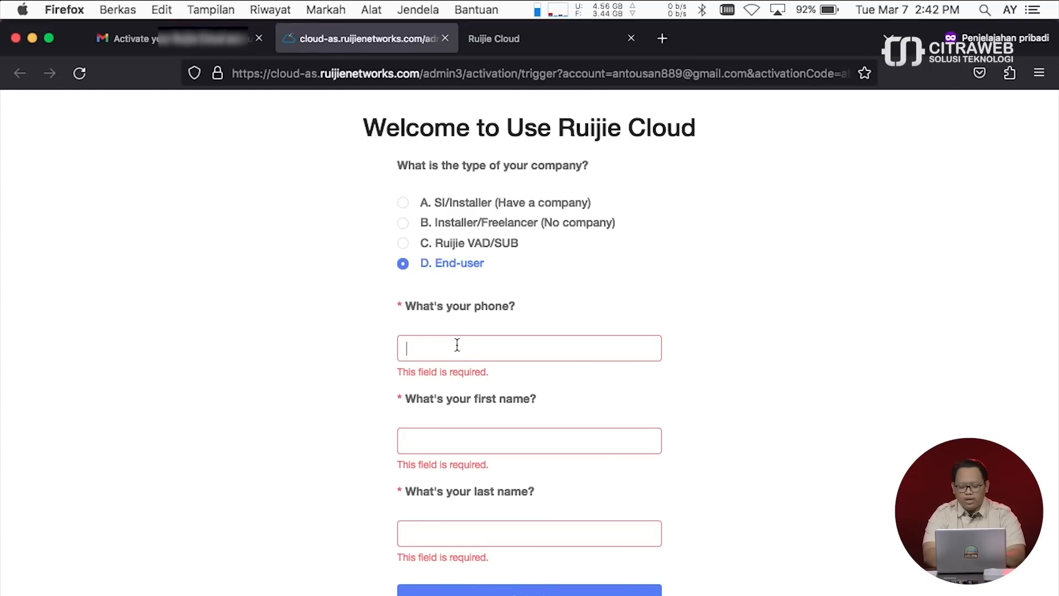
{"action": "type", "text": "08"}
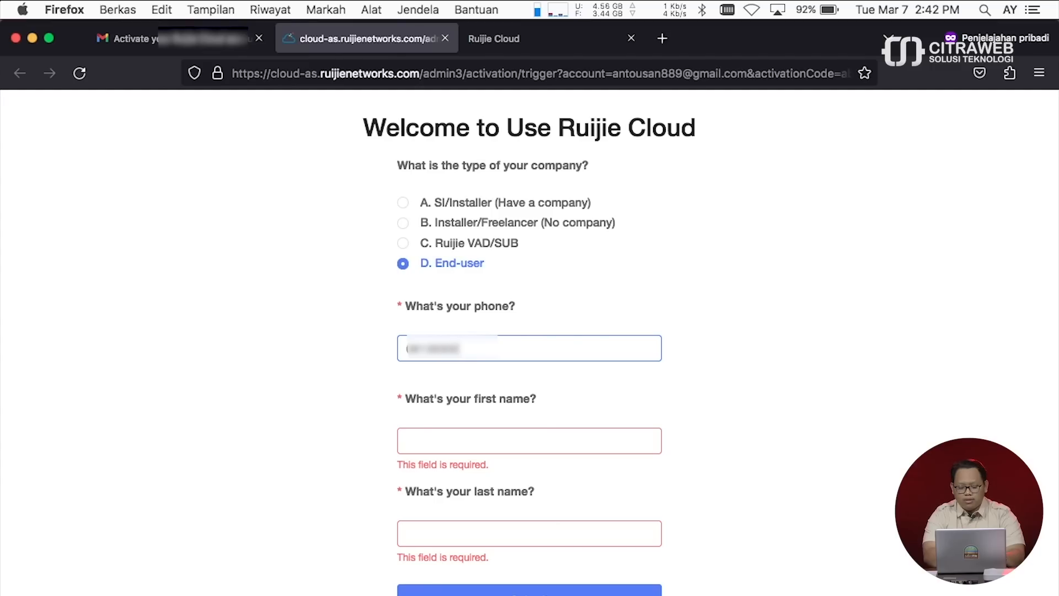
{"action": "left_click", "coordinate": [487, 440]}
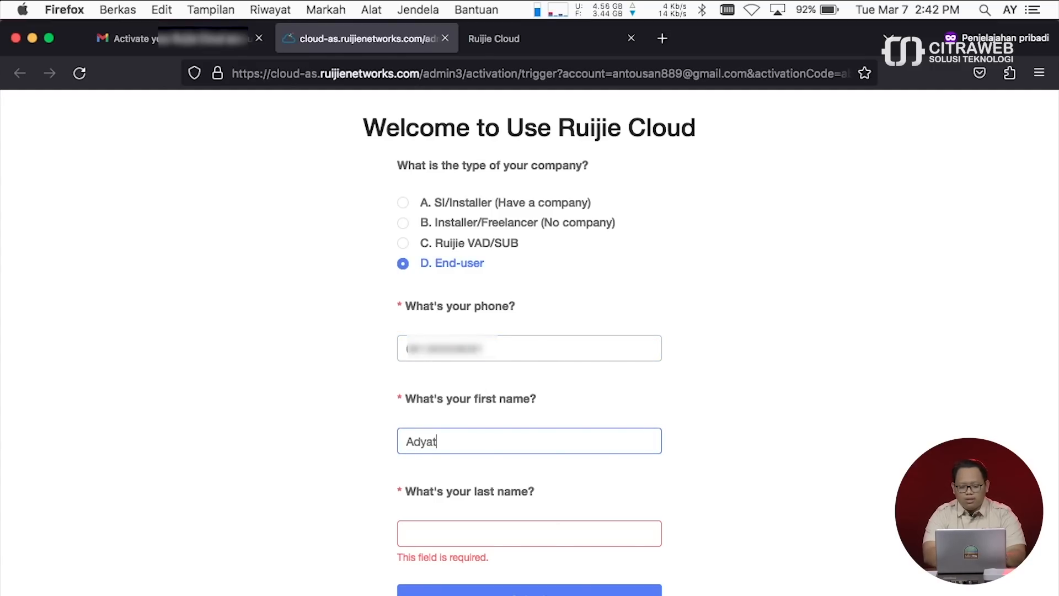
{"action": "left_click", "coordinate": [521, 534]}
{"action": "type", "text": "Yoga"}
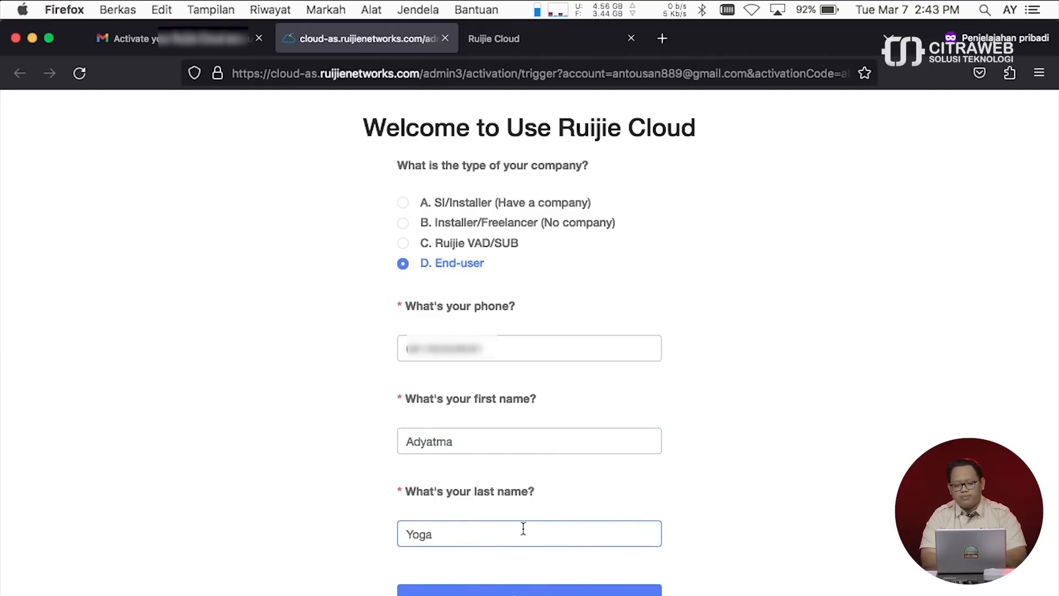
{"action": "scroll", "coordinate": [594, 445], "scroll_direction": "down", "scroll_amount": 1}
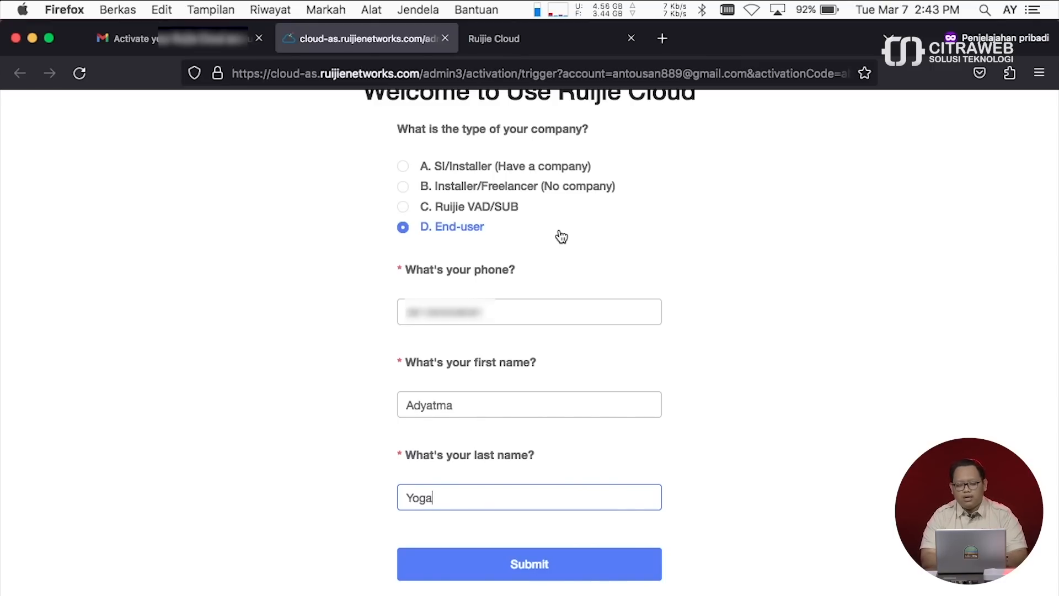
{"action": "scroll", "coordinate": [558, 230], "scroll_direction": "down", "scroll_amount": 1}
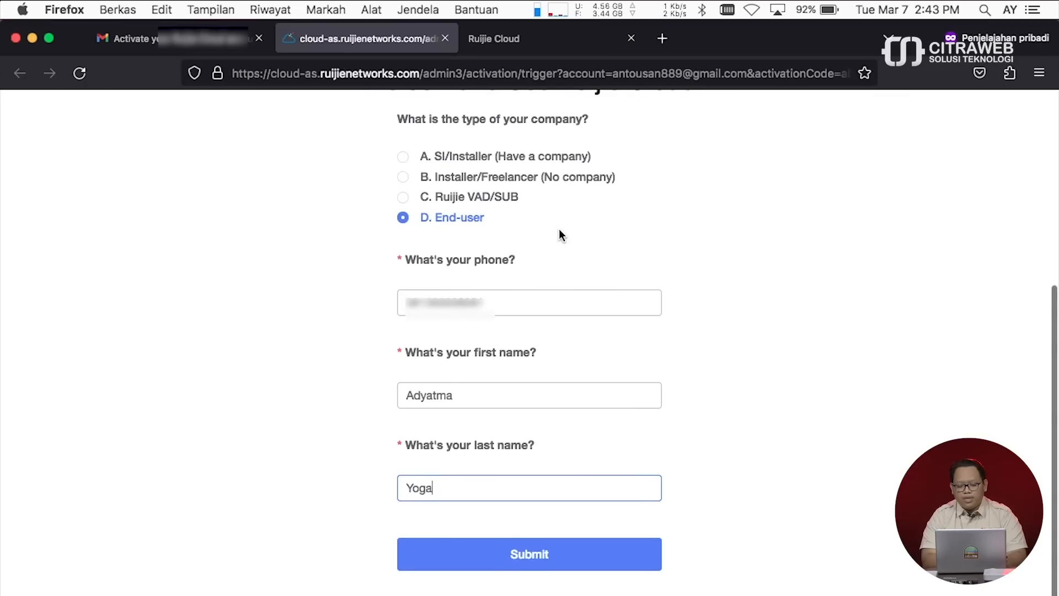
{"action": "left_click", "coordinate": [520, 559]}
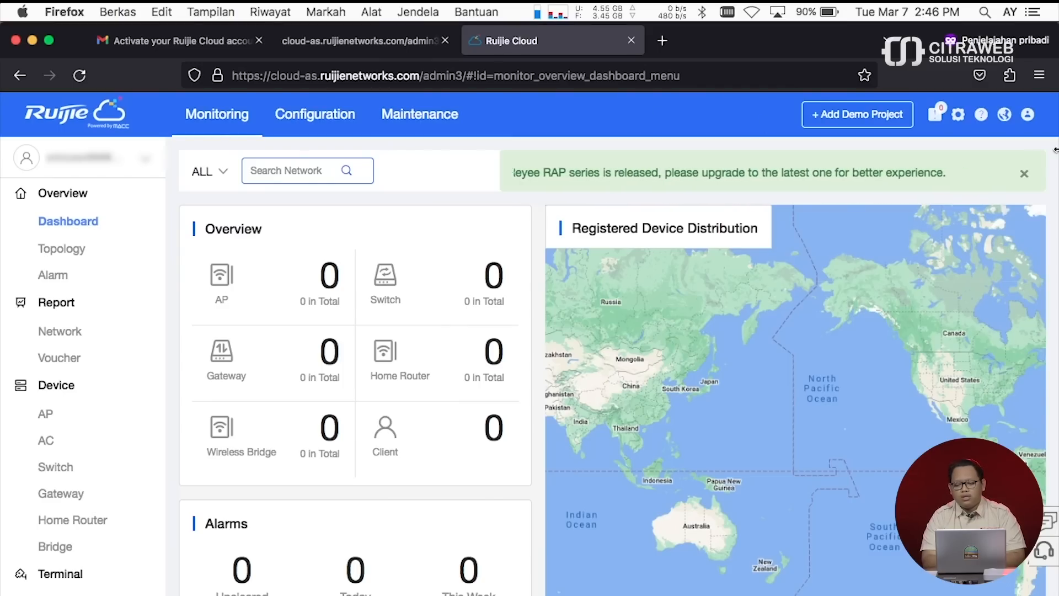
{"action": "left_click", "coordinate": [1027, 115]}
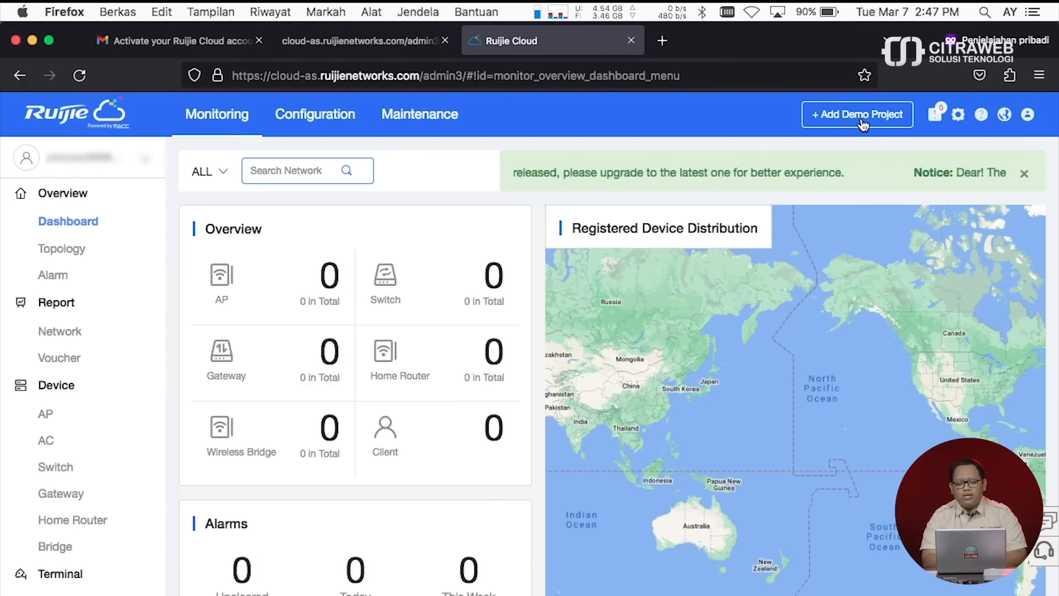
- Start a new project on the project management page, named 'Hotel A' with a project password
{"action": "left_click", "coordinate": [343, 117]}
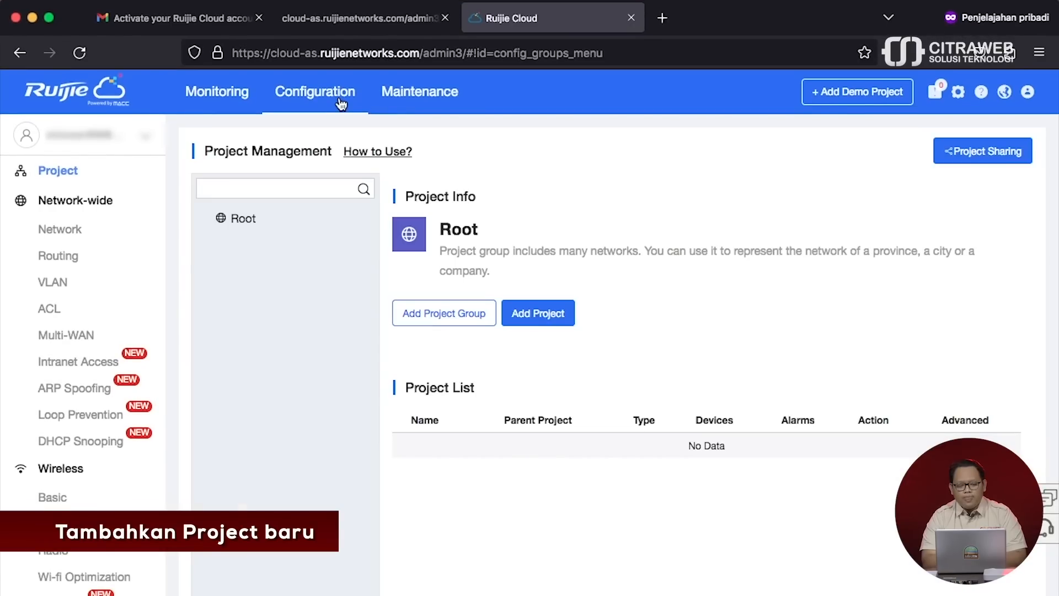
{"action": "left_click", "coordinate": [72, 183]}
{"action": "left_click", "coordinate": [552, 317]}
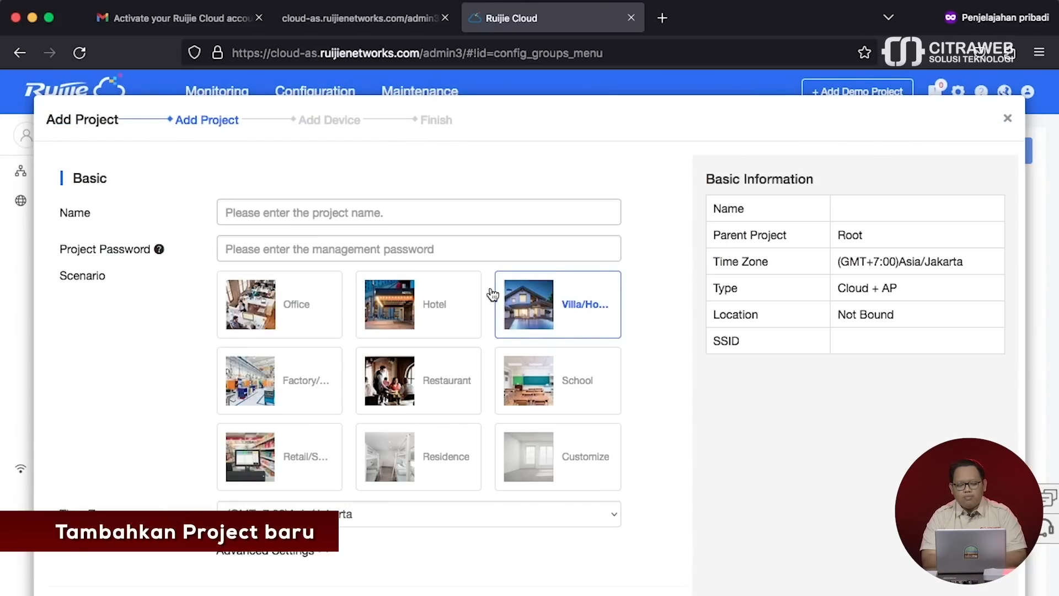
{"action": "left_click", "coordinate": [412, 215]}
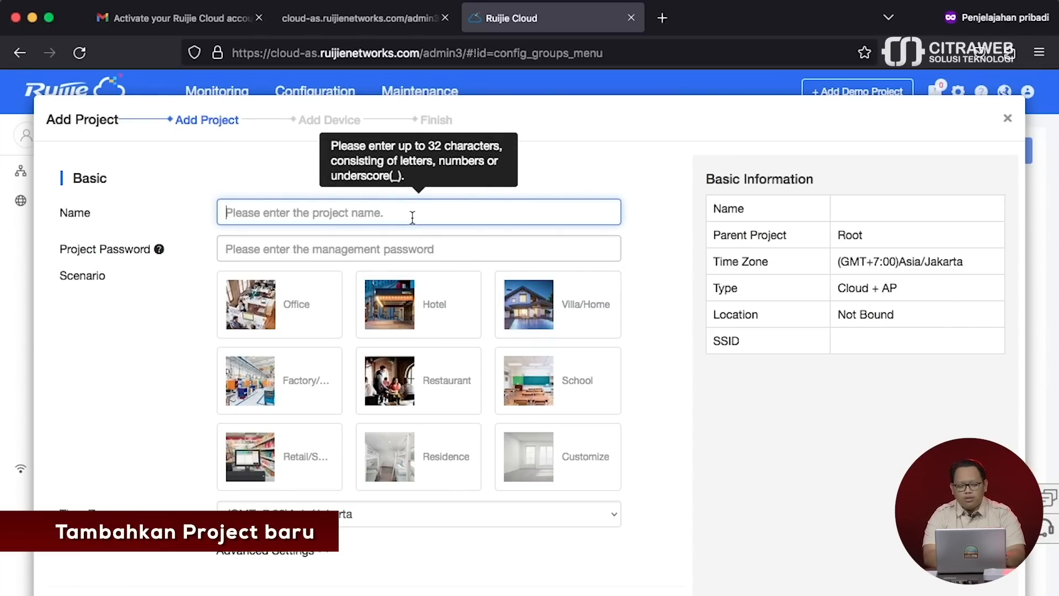
{"action": "type", "text": "Hote"}
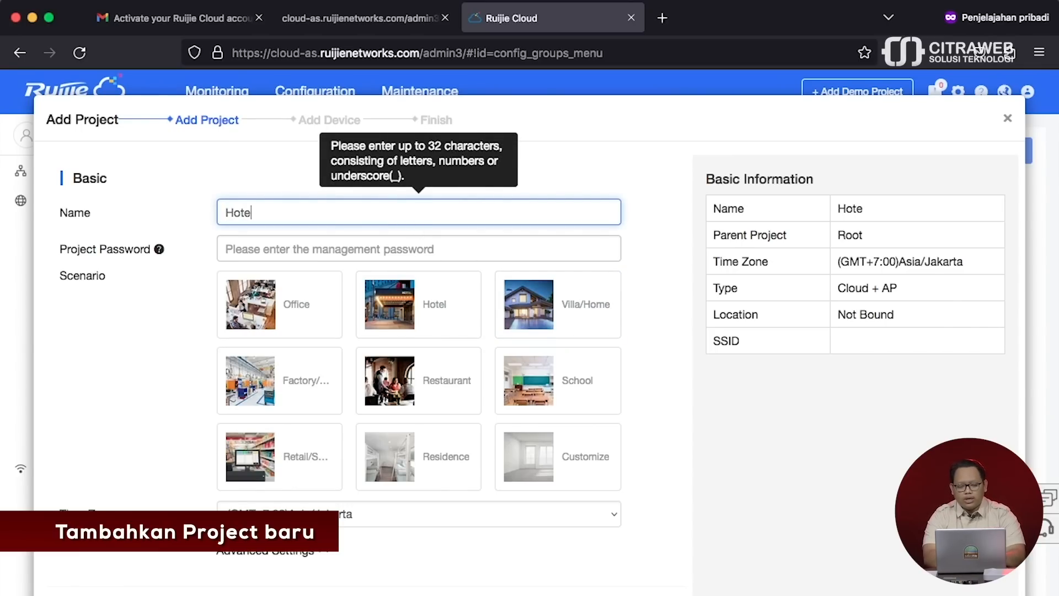
{"action": "type", "text": "l A"}
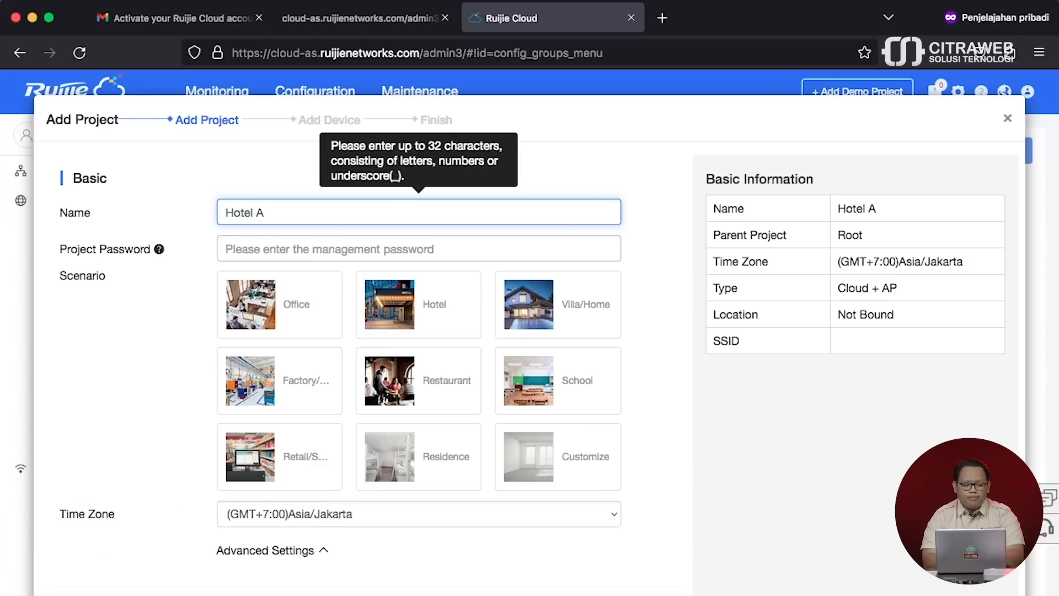
{"action": "left_click", "coordinate": [399, 252]}
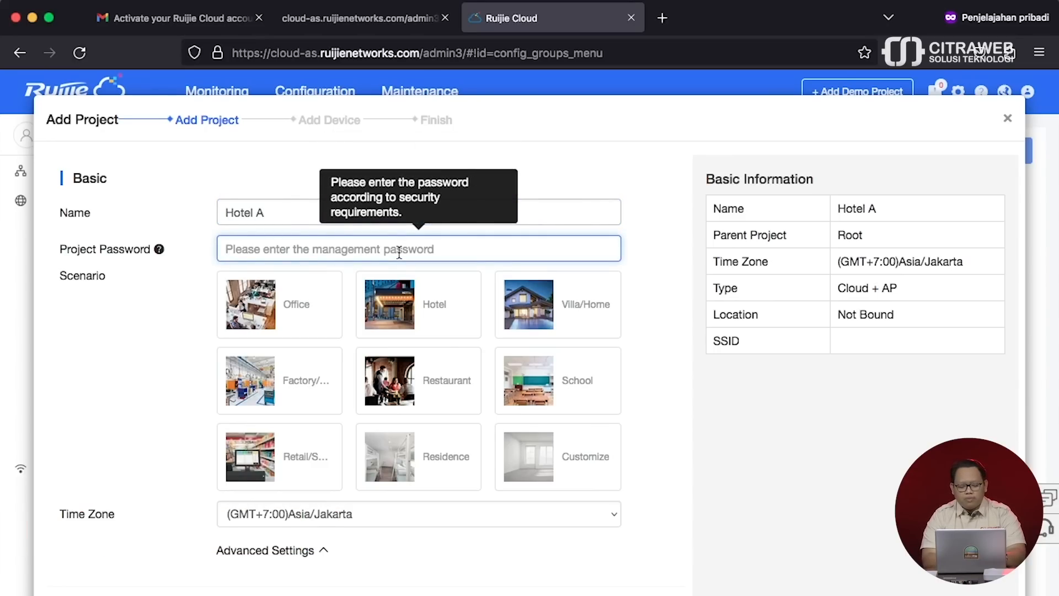
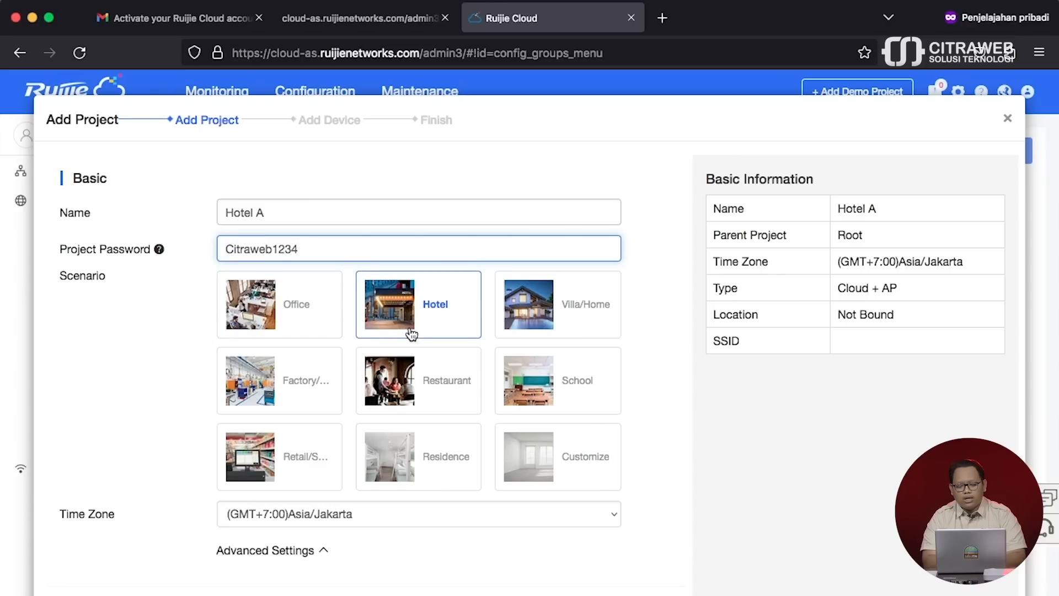
- Select the Hotel scenario, correct the project name to Hotel_A, and continue the wizard
{"action": "left_click", "coordinate": [529, 383]}
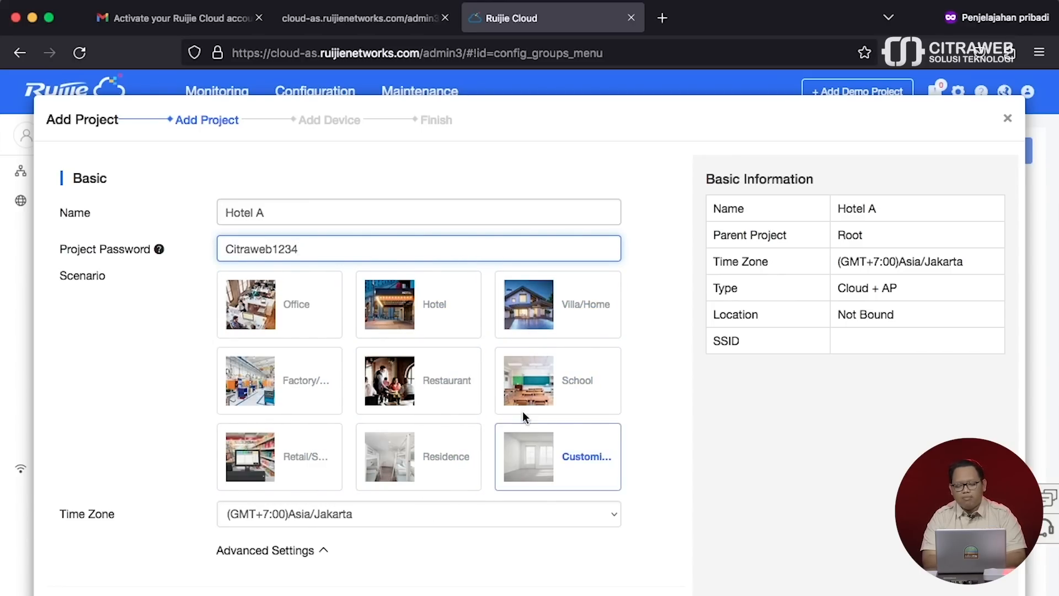
{"action": "left_click", "coordinate": [432, 398]}
{"action": "left_click", "coordinate": [424, 317]}
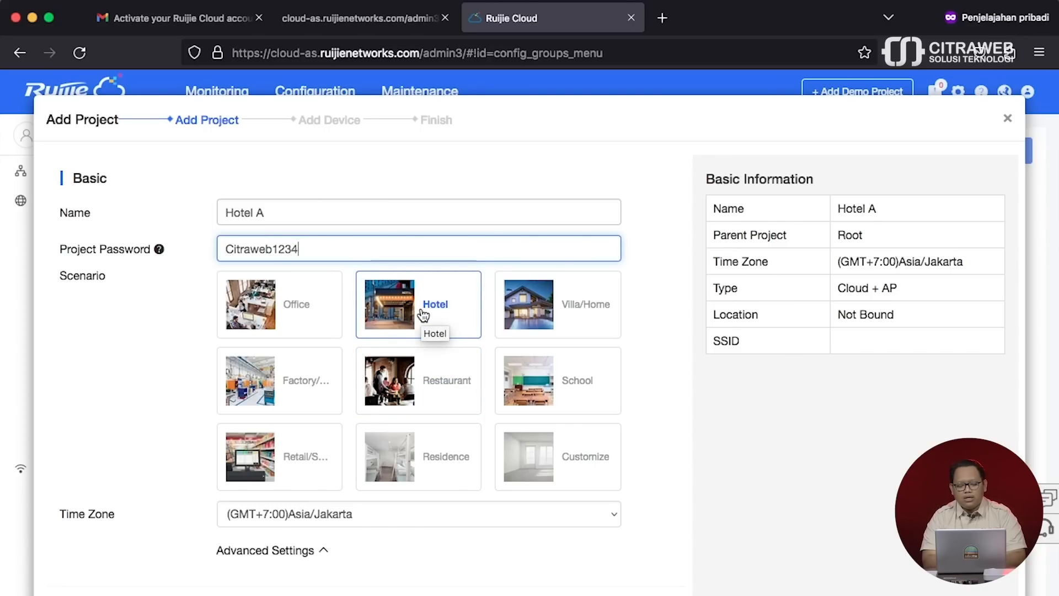
{"action": "left_click", "coordinate": [423, 315]}
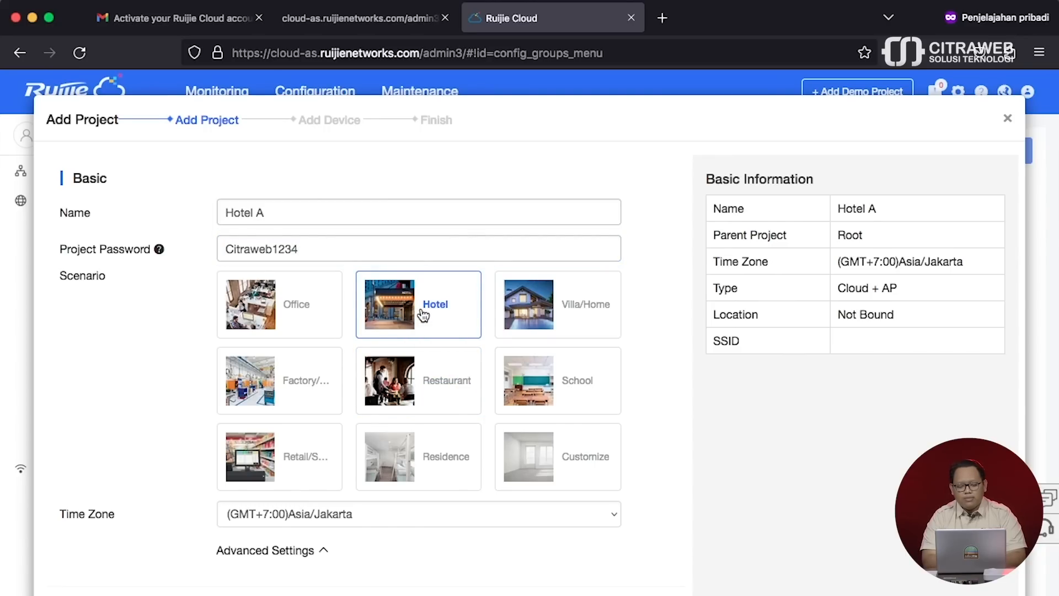
{"action": "scroll", "coordinate": [385, 518], "scroll_direction": "down", "scroll_amount": 2}
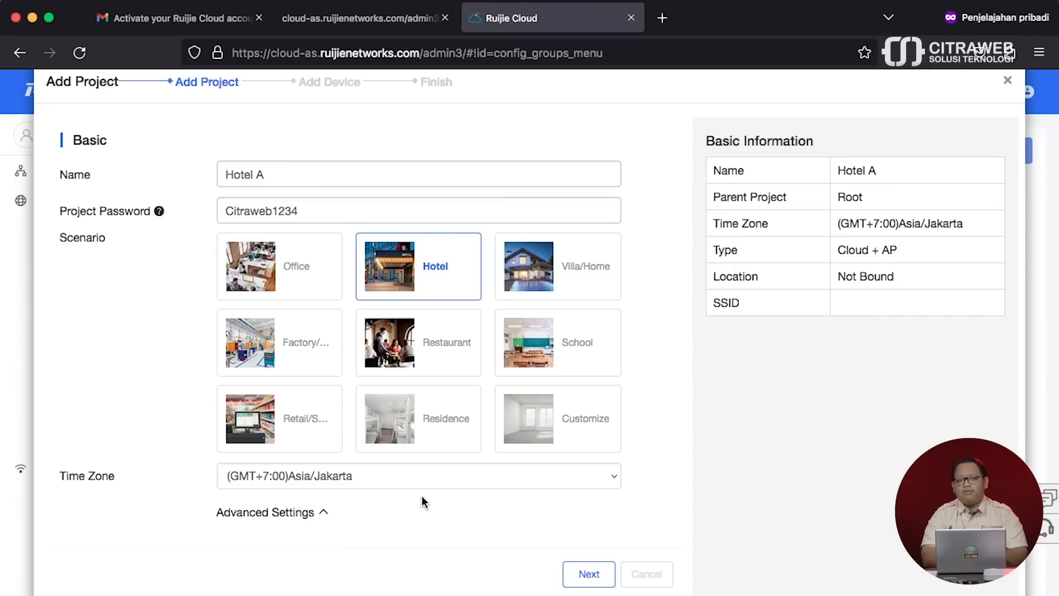
{"action": "left_click", "coordinate": [580, 575]}
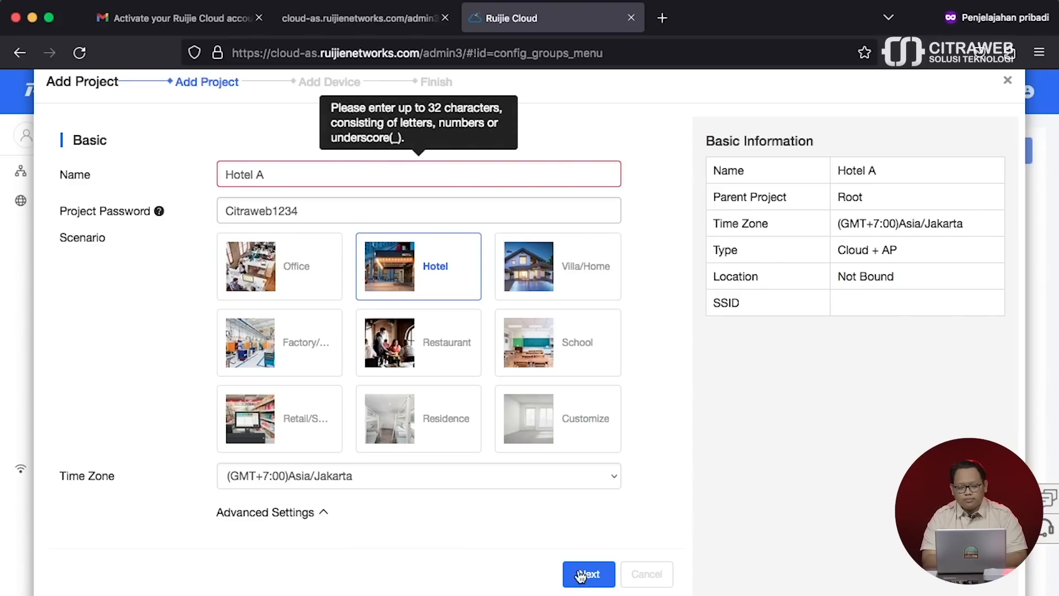
{"action": "left_click", "coordinate": [358, 177]}
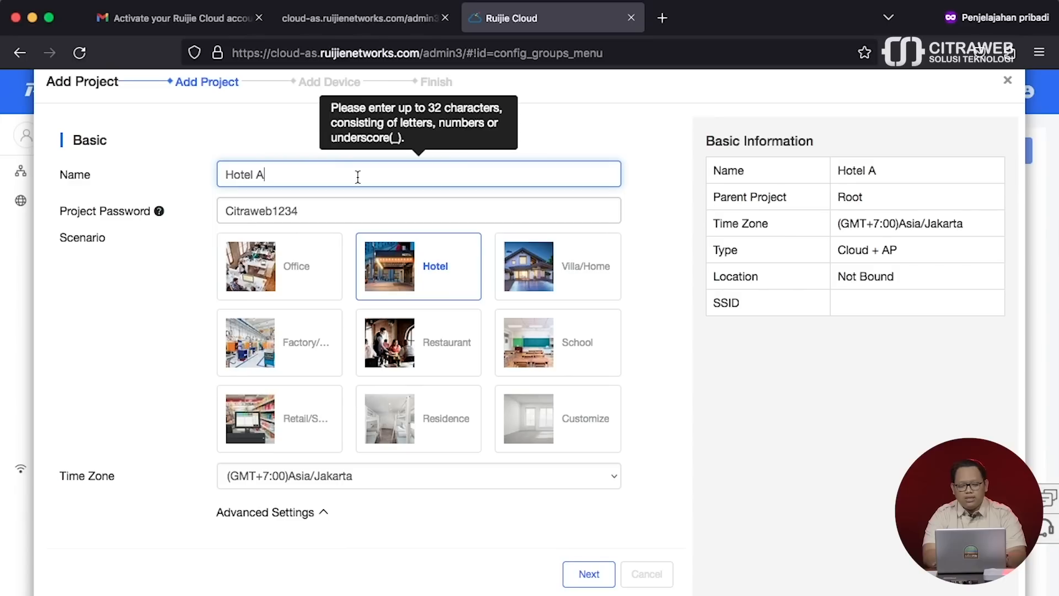
{"action": "key", "text": "BackSpace"}
{"action": "key", "text": "BackSpace"}
{"action": "type", "text": "_A"}
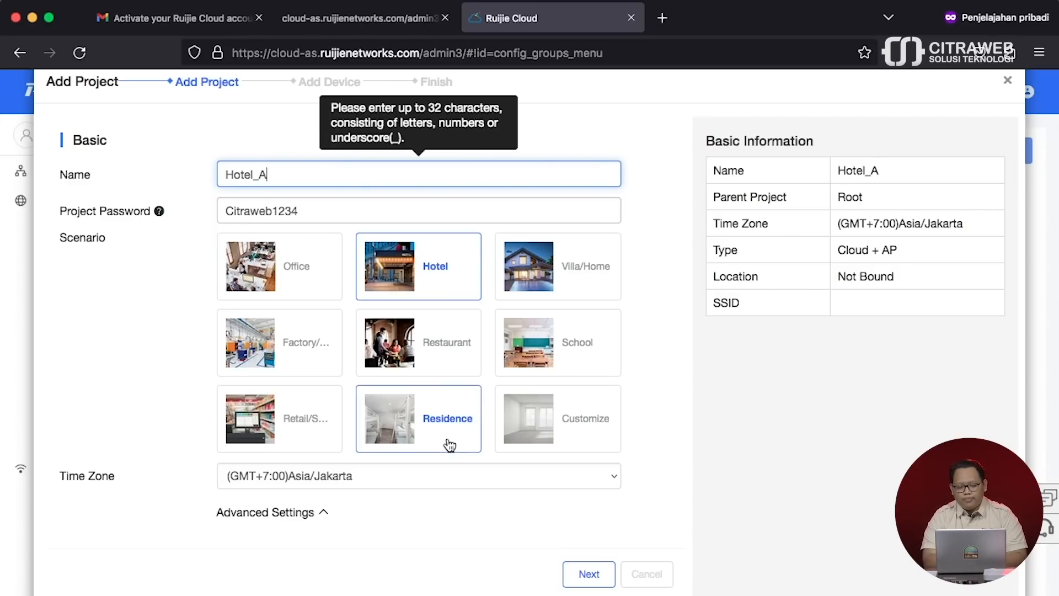
{"action": "left_click", "coordinate": [590, 576]}
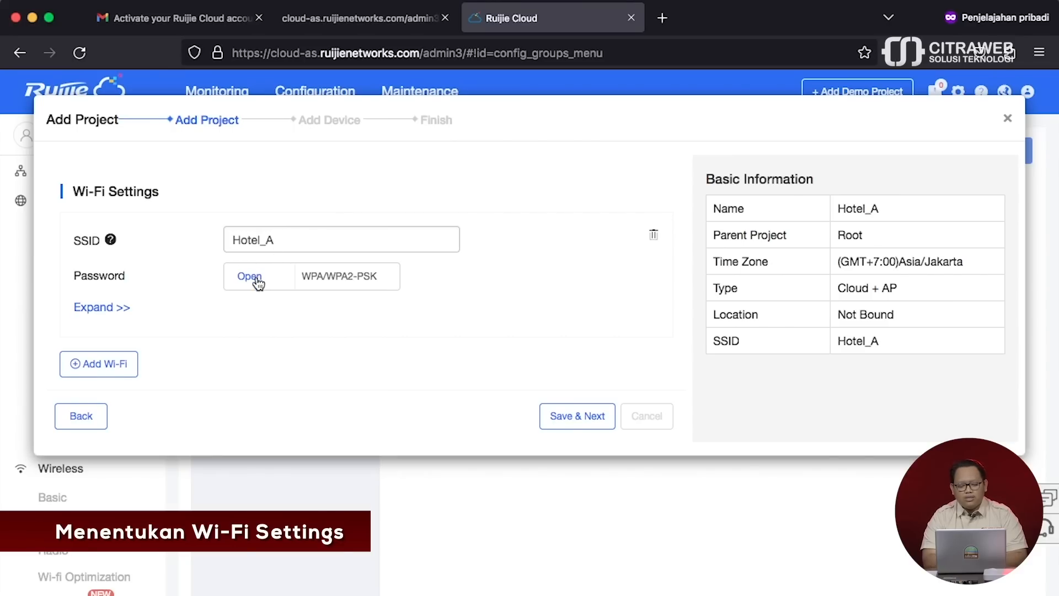
- Secure the Hotel_A Wi-Fi with WPA/WPA2-PSK and a Wi-Fi password, then Save & Next
{"action": "left_click", "coordinate": [347, 283]}
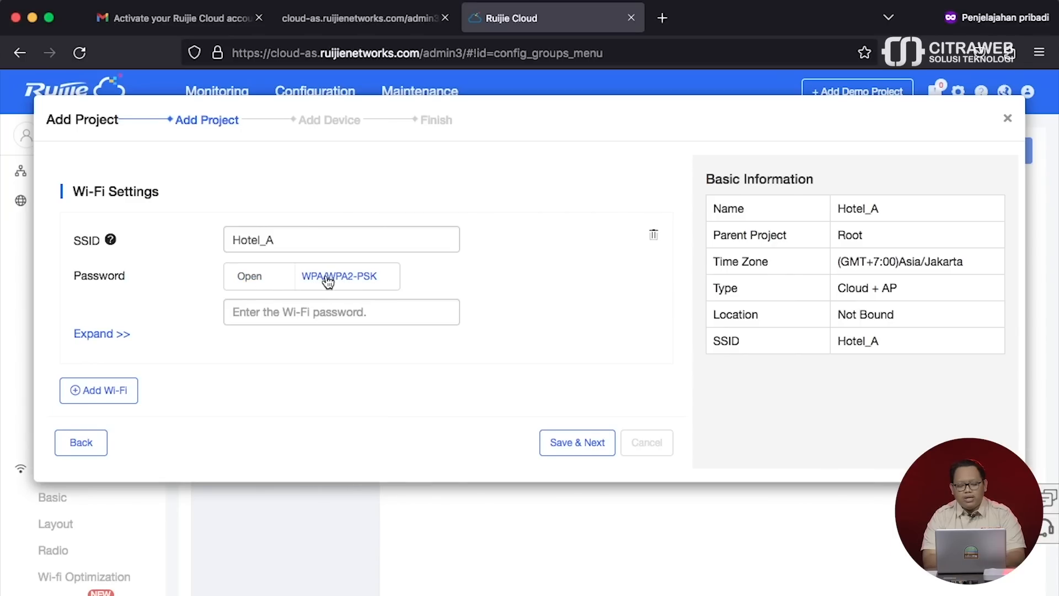
{"action": "left_click", "coordinate": [333, 314]}
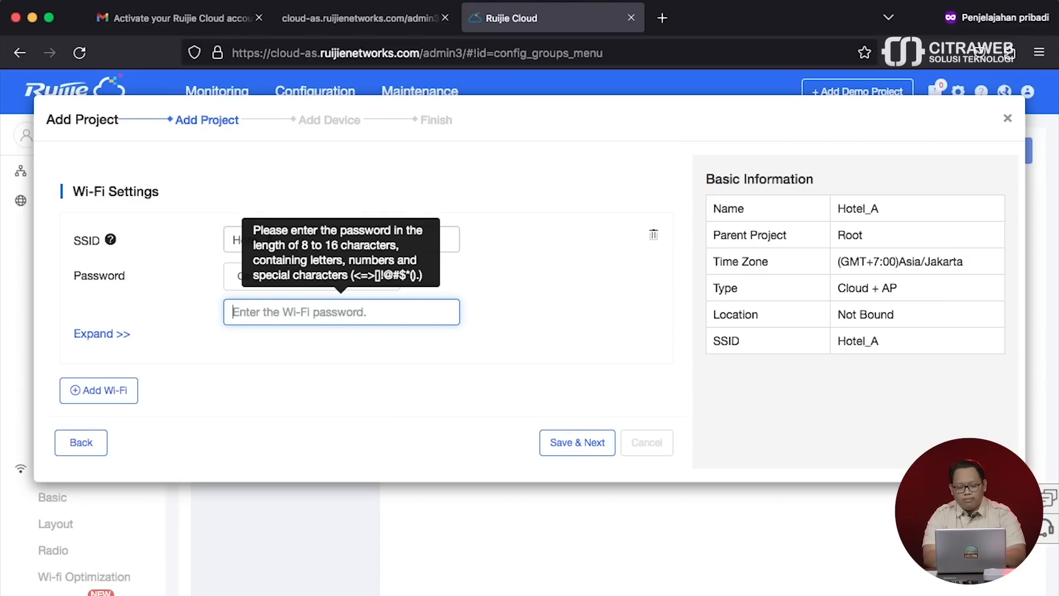
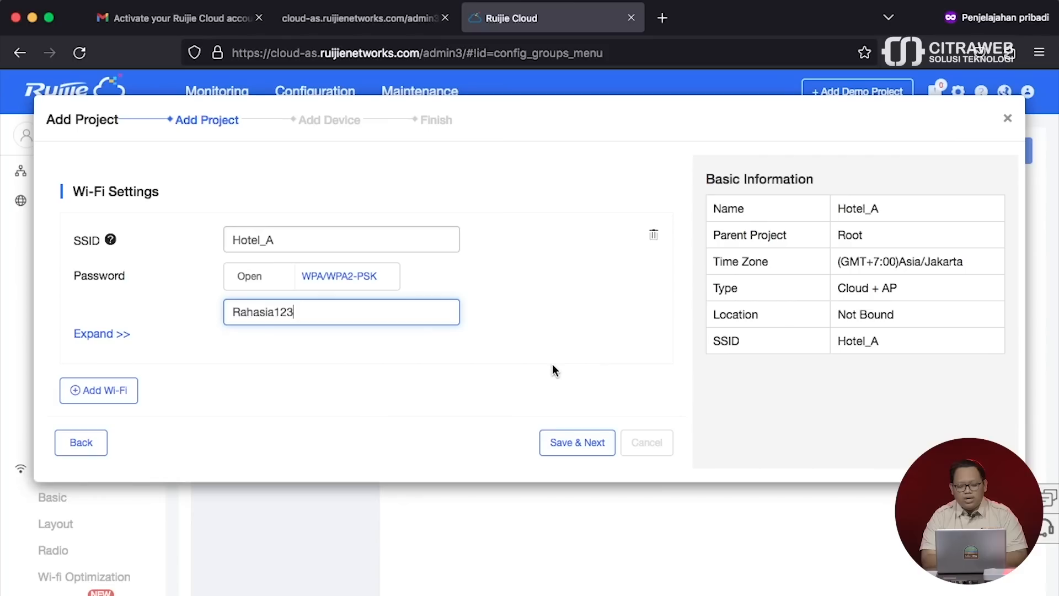
{"action": "left_click", "coordinate": [577, 444]}
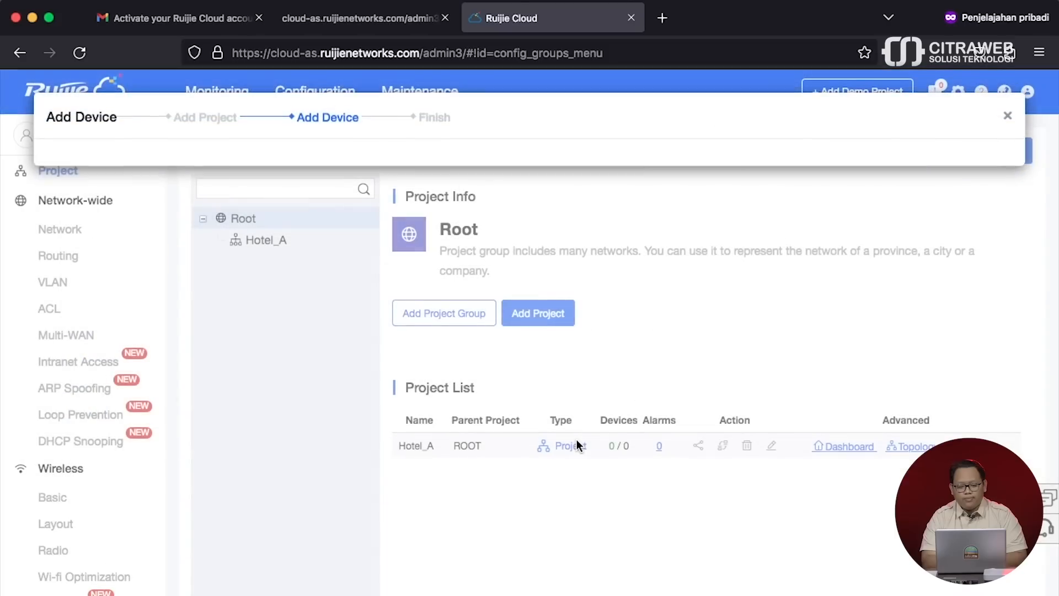